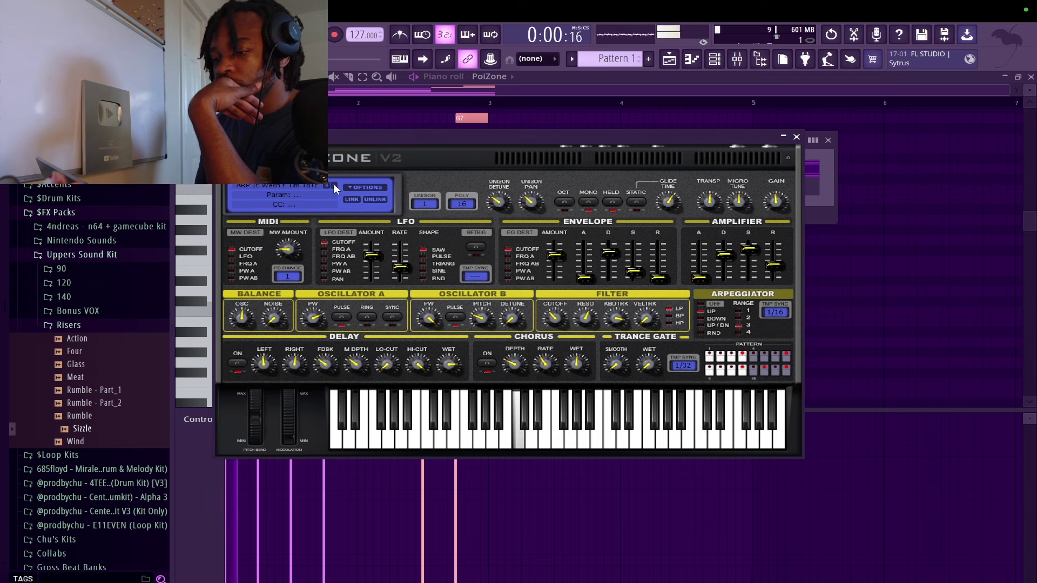
Audition the next presets in the PoiZone and Repro-5 synths
{"action": "left_click", "coordinate": [333, 185]}
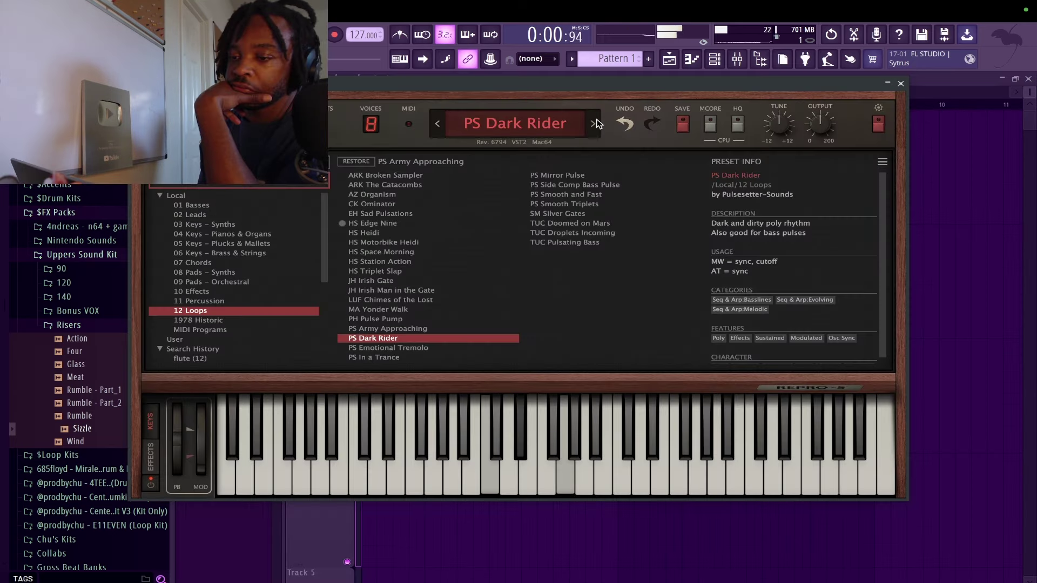
{"action": "left_click", "coordinate": [596, 124]}
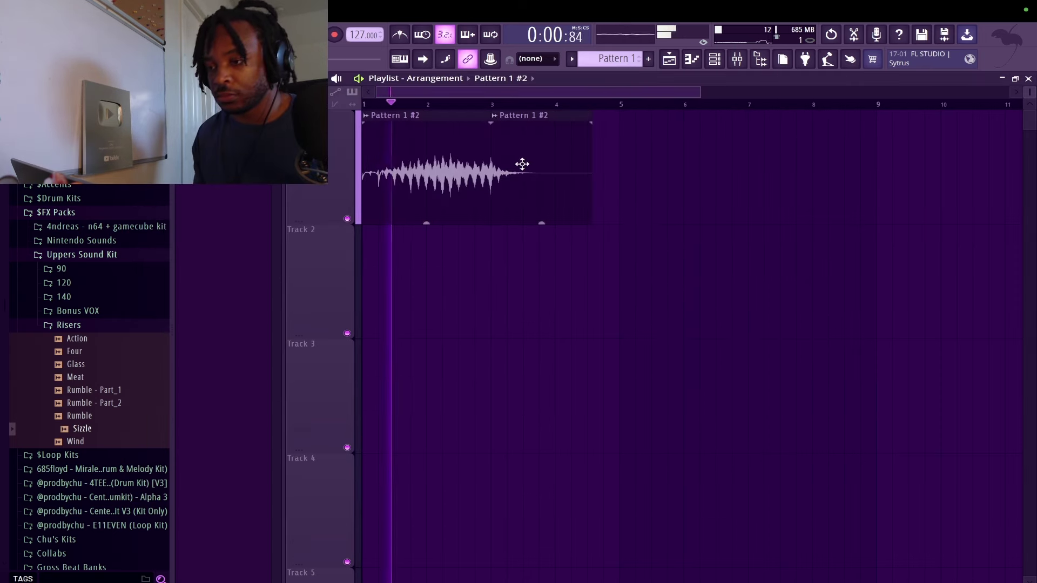
Reverse the Pattern 1_3 - Part_2 audio clip and delete the leftover Pattern 1 #2 clip from the first track
{"action": "key", "text": "space"}
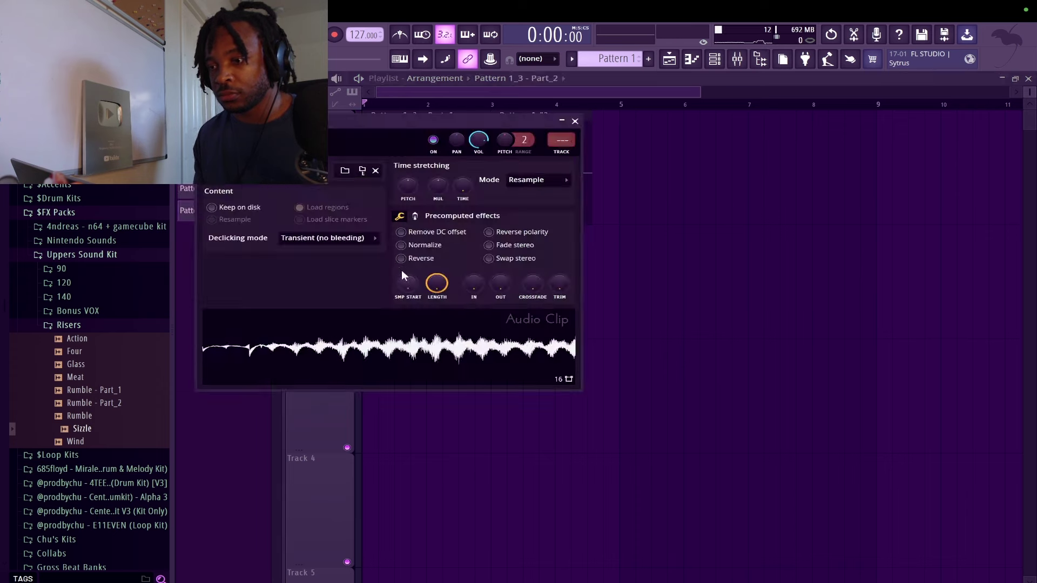
{"action": "left_click", "coordinate": [401, 259]}
{"action": "key", "text": "space"}
{"action": "right_click", "coordinate": [750, 292]}
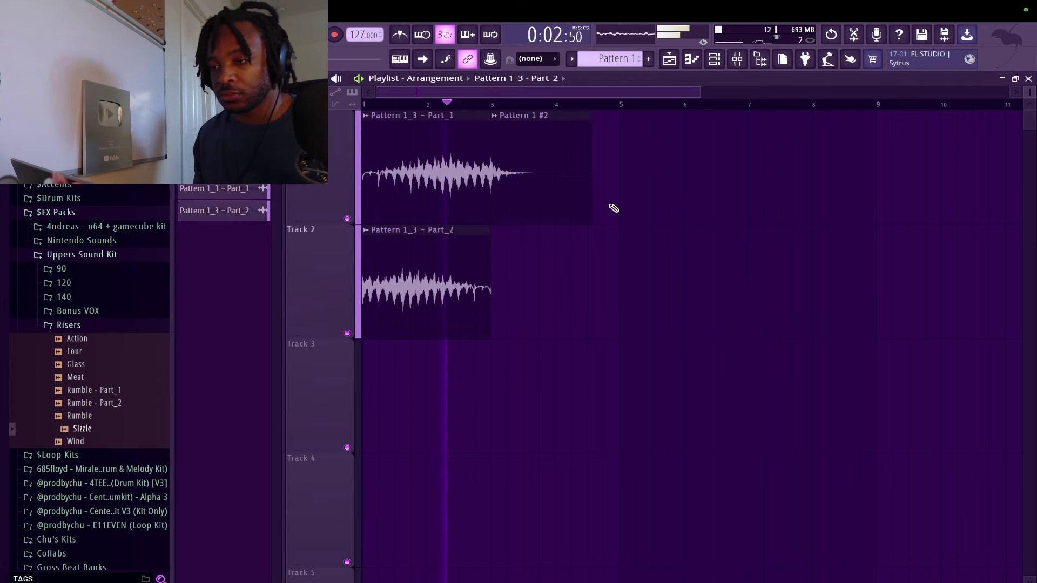
{"action": "right_click", "coordinate": [574, 201]}
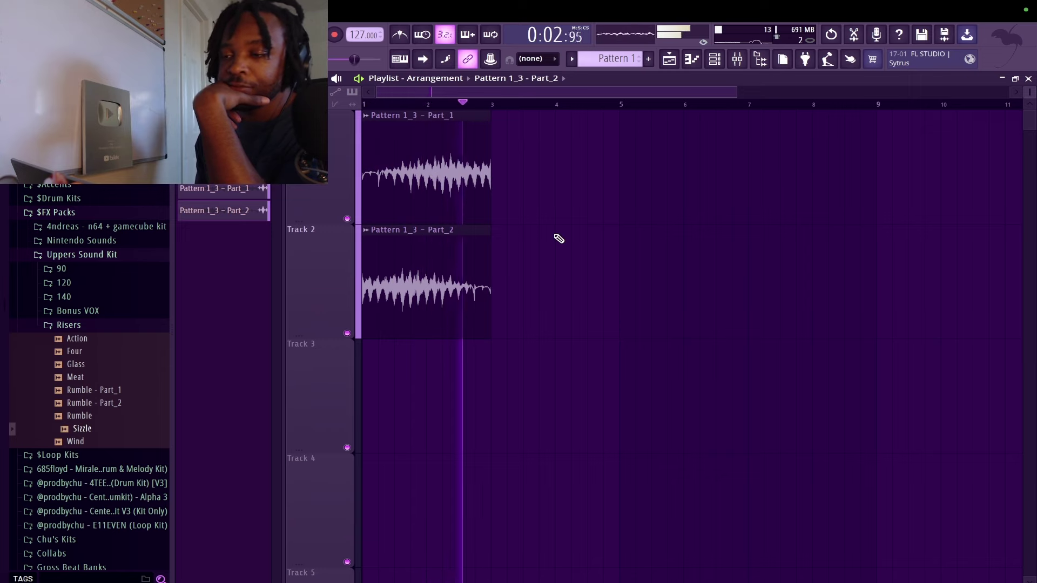
{"action": "key", "text": "space"}
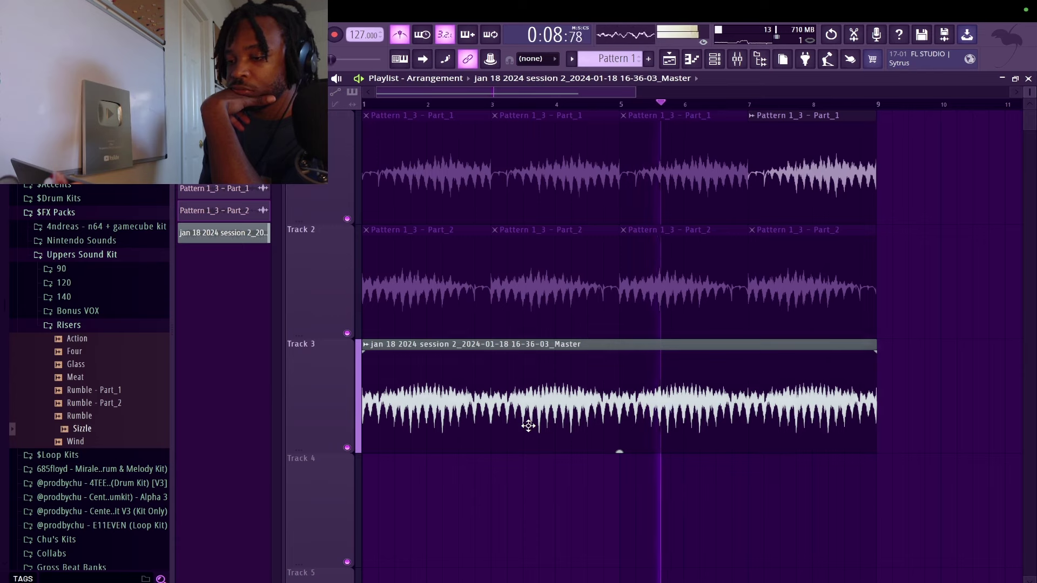
Duplicate the Track 3 Master recording onto Track 4 and make the copy unique
{"action": "left_click_drag", "start_coordinate": [440, 502], "coordinate": [335, 486]}
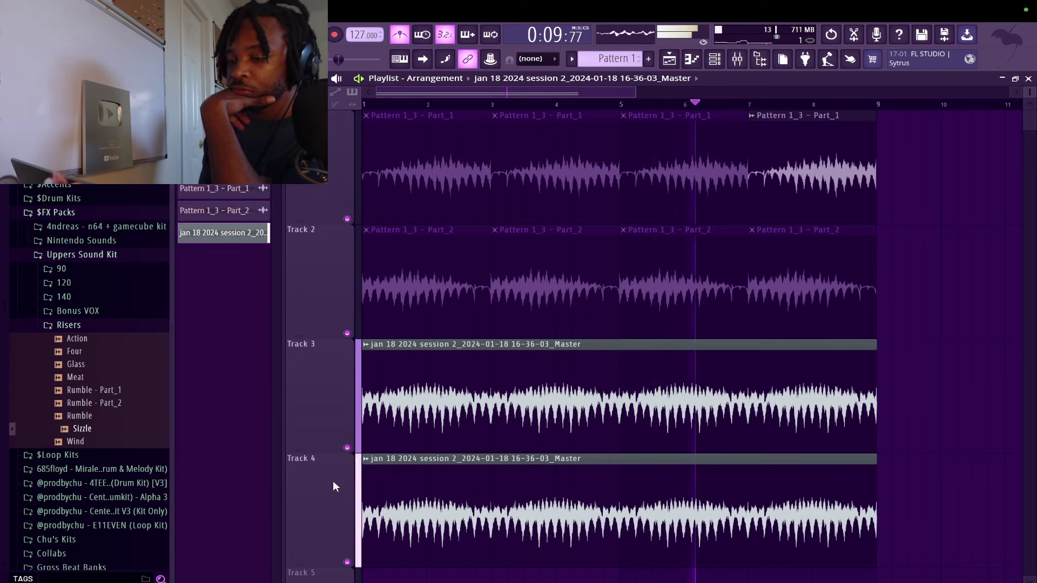
{"action": "left_click", "coordinate": [367, 458]}
{"action": "left_click", "coordinate": [508, 426]}
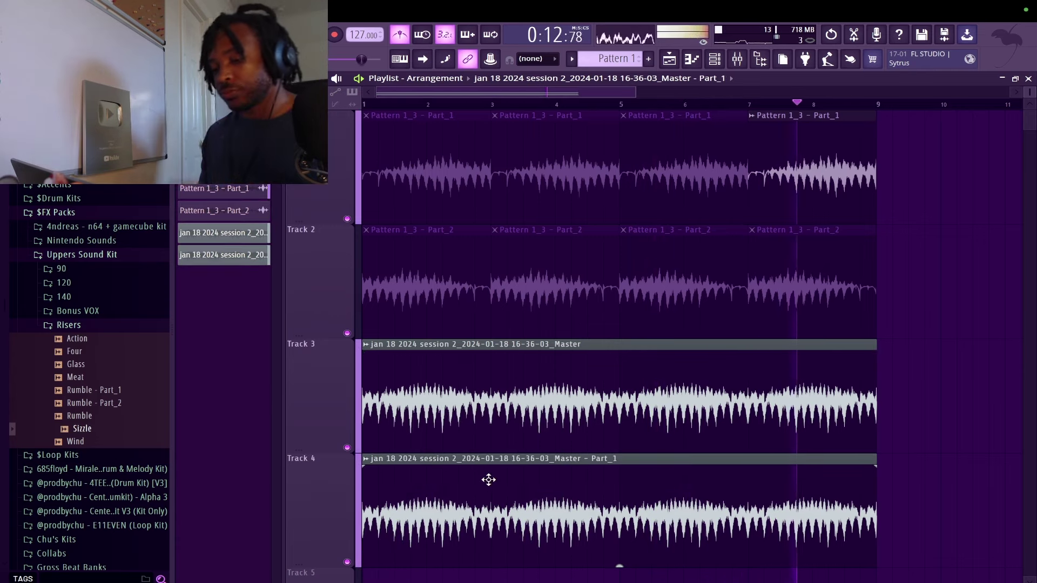
Slice the Track 4 audio clip at every bar line up to bar 8
{"action": "left_click_drag", "start_coordinate": [492, 523], "coordinate": [492, 545]}
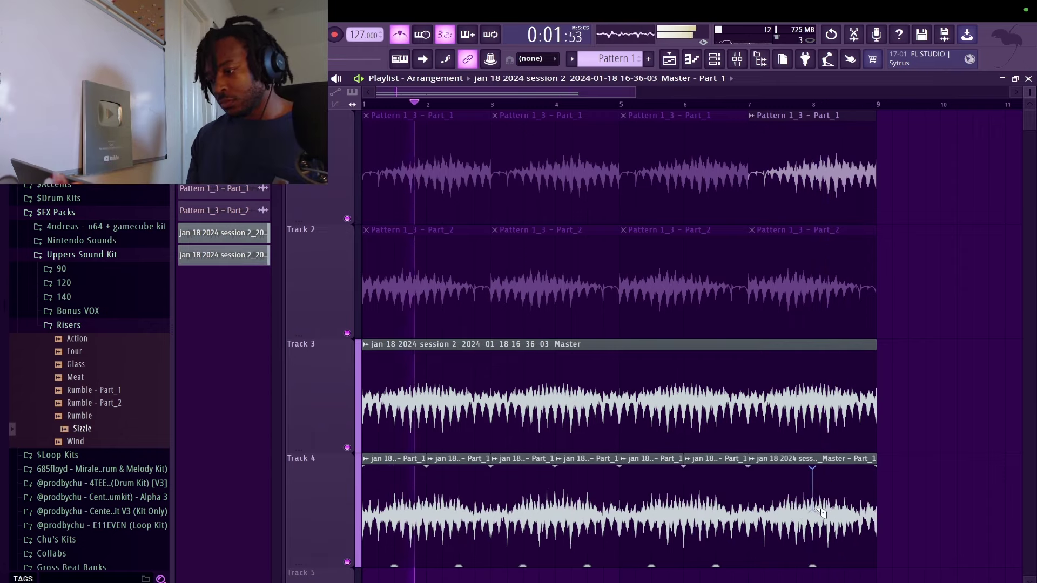
{"action": "key", "text": "space"}
{"action": "key", "text": "space"}
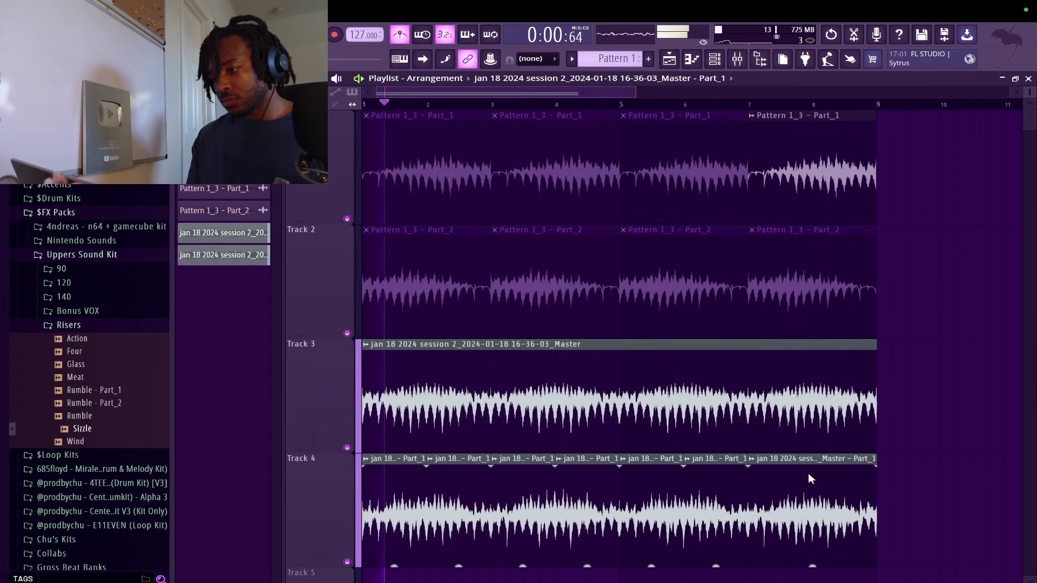
{"action": "left_click_drag", "start_coordinate": [814, 547], "coordinate": [810, 548]}
{"action": "key", "text": "space"}
{"action": "key", "text": "space"}
Trim all the Track 4 slices to half a bar each
{"action": "left_click_drag", "start_coordinate": [878, 463], "coordinate": [820, 460]}
{"action": "key", "text": "space"}
{"action": "key", "text": "space"}
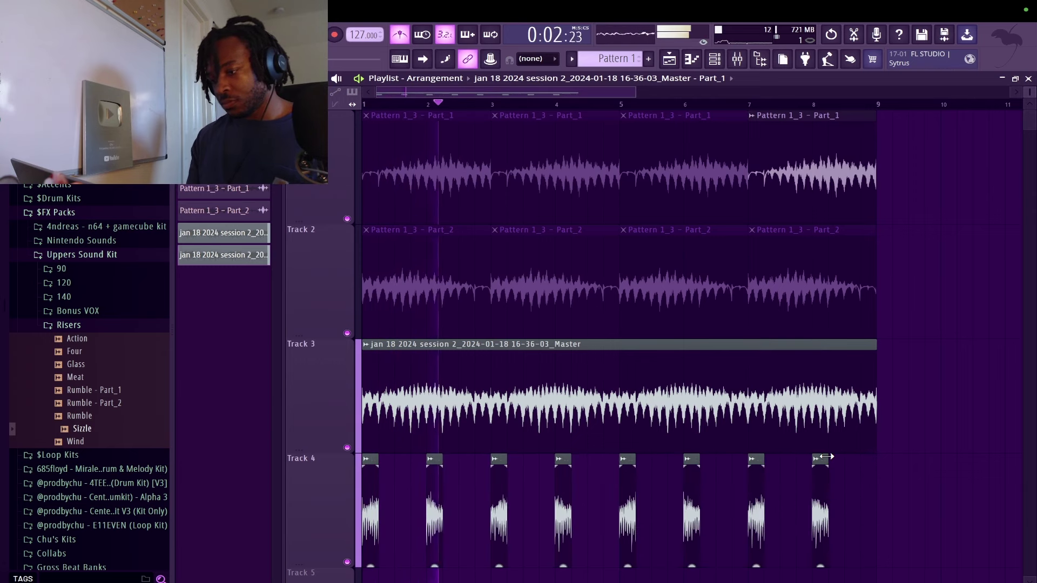
{"action": "left_click_drag", "start_coordinate": [827, 457], "coordinate": [841, 458]}
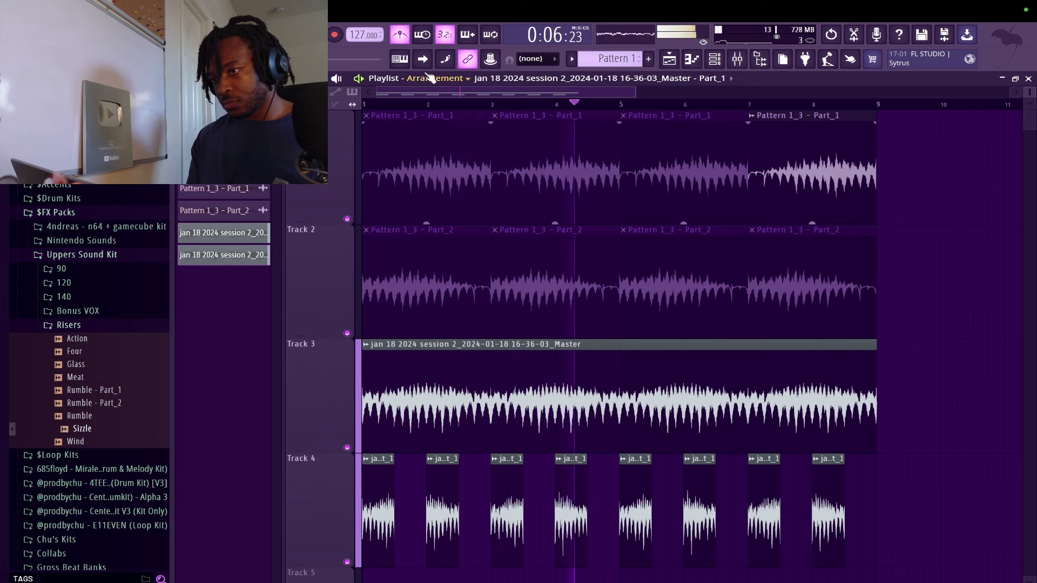
Turn off the metronome and reverse the sliced Part_1 audio on Track 4
{"action": "left_click", "coordinate": [400, 35]}
{"action": "double_click", "coordinate": [495, 508]}
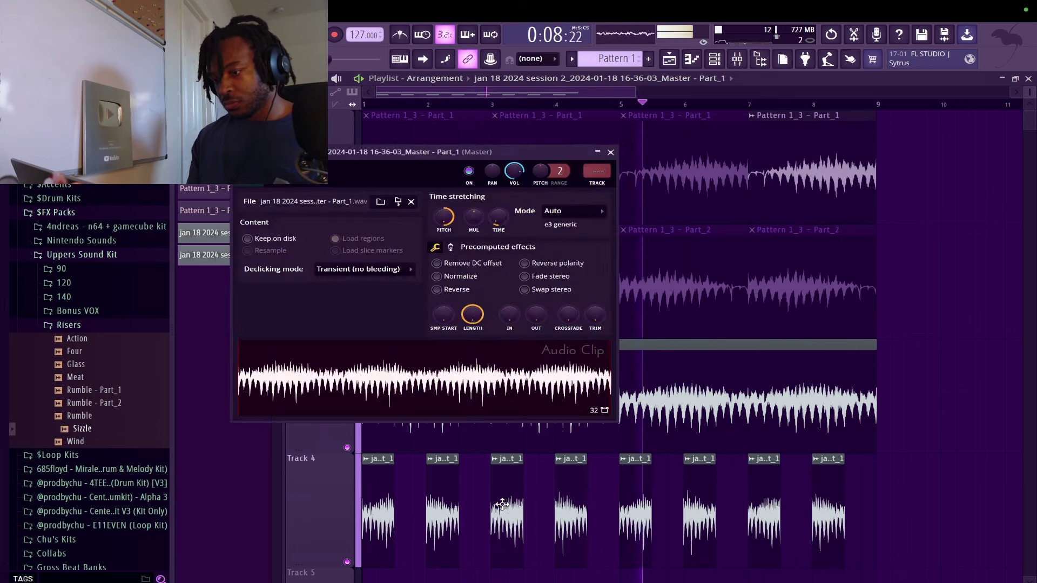
{"action": "left_click", "coordinate": [437, 289]}
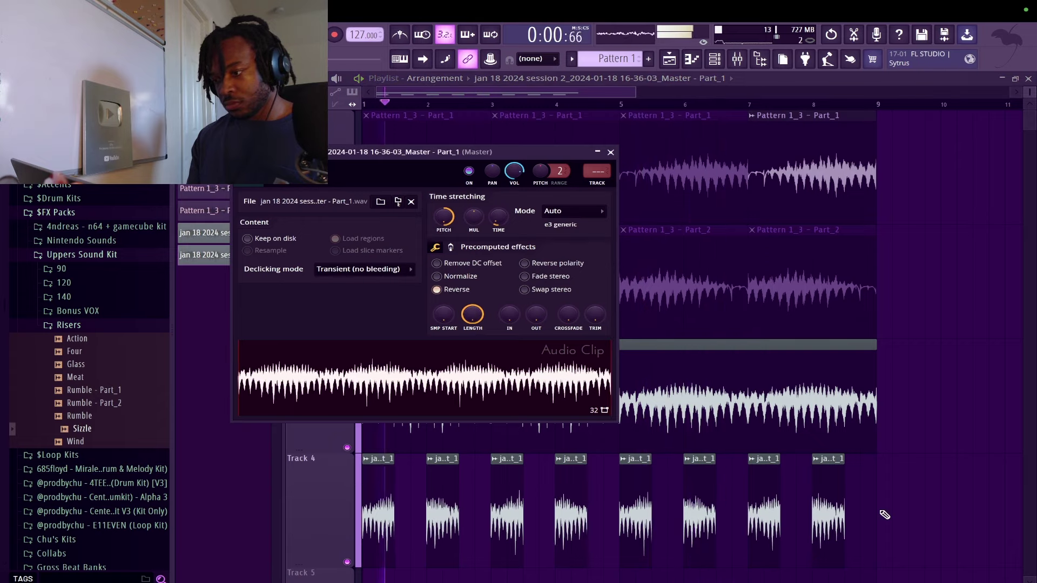
Select all eight Track 4 slices and give them a fade-in
{"action": "right_click", "coordinate": [880, 511]}
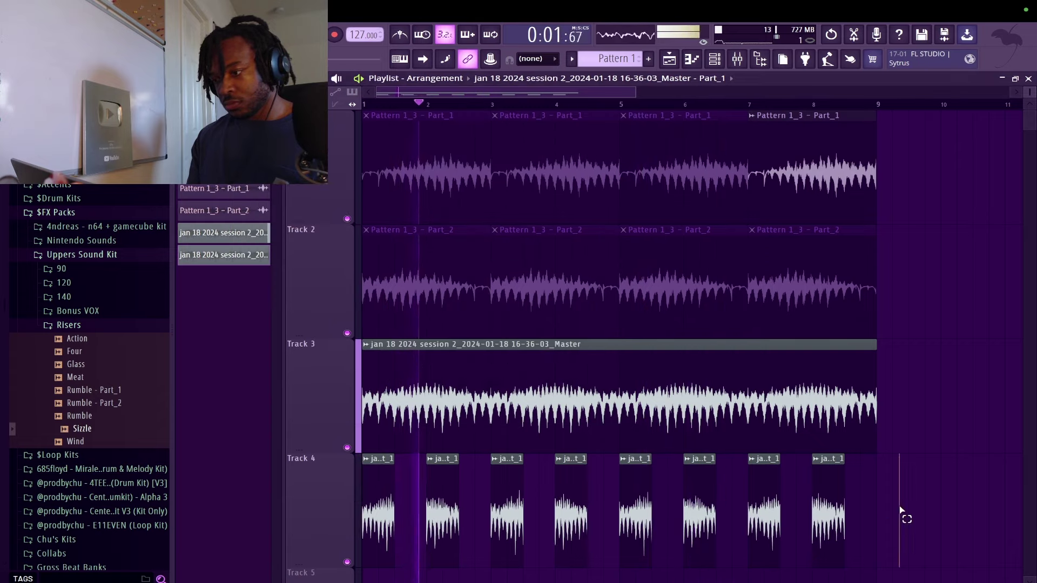
{"action": "left_click_drag", "start_coordinate": [900, 511], "coordinate": [213, 504]}
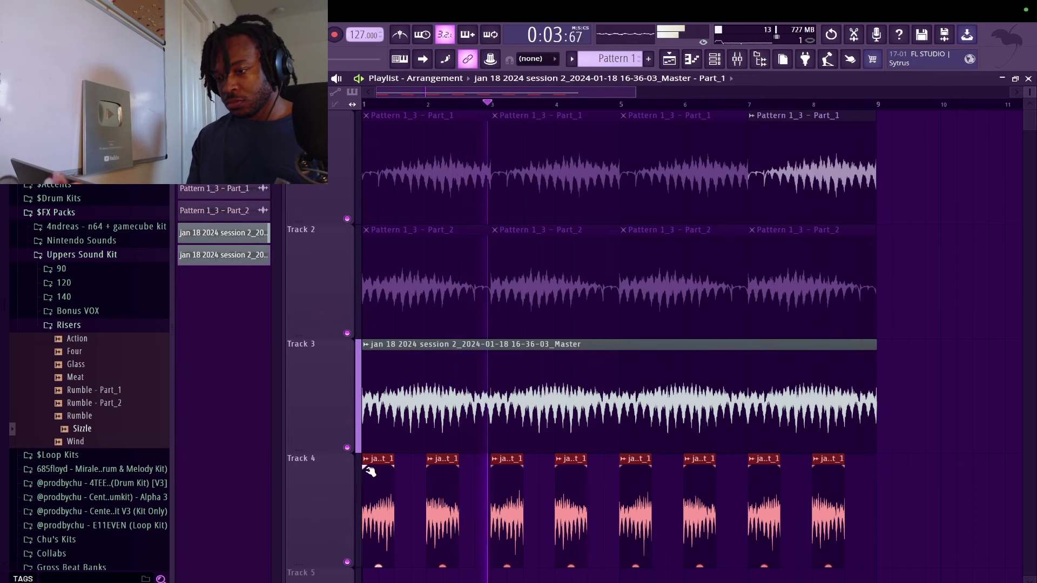
{"action": "left_click_drag", "start_coordinate": [370, 472], "coordinate": [425, 472]}
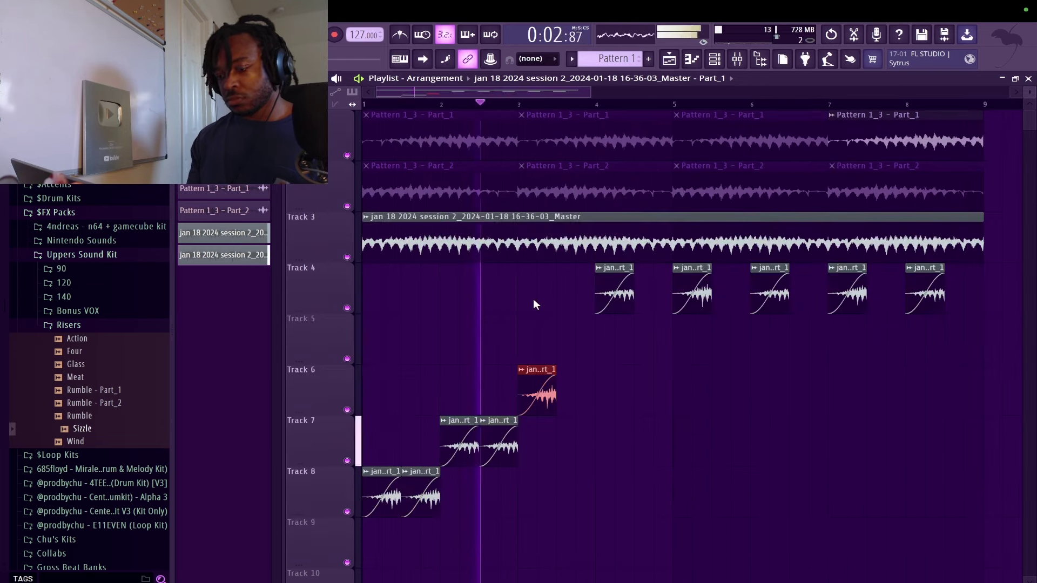
Duplicate the Track 6 slice at bar 3, then move the bar 4 slice down to Track 5 and duplicate it
{"action": "key", "text": "space"}
{"action": "key", "text": "space"}
{"action": "key", "text": "ctrl+b"}
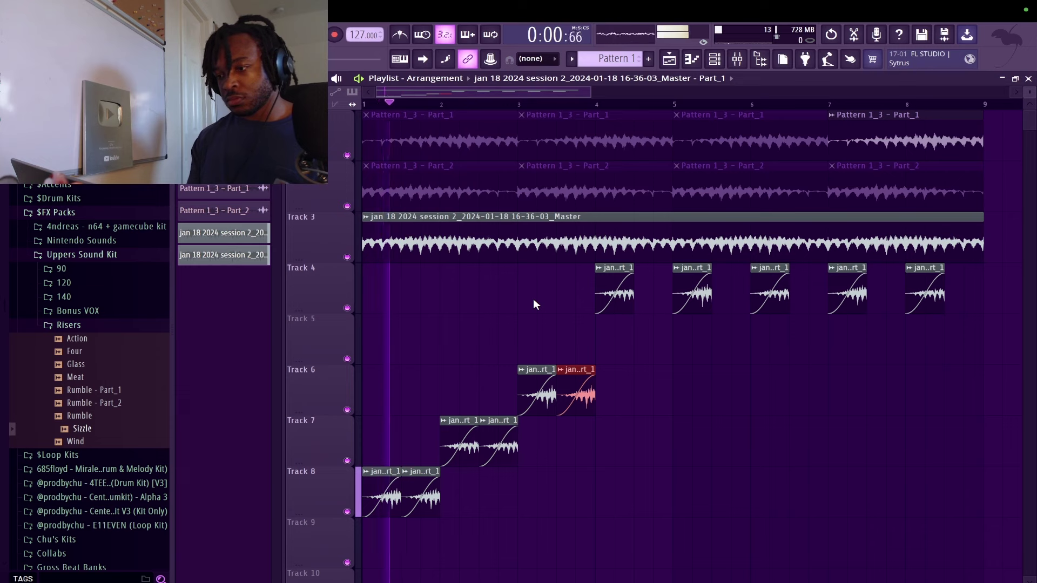
{"action": "left_click", "coordinate": [624, 291], "text": "ctrl"}
{"action": "key", "text": "shift+Down"}
{"action": "key", "text": "ctrl+b"}
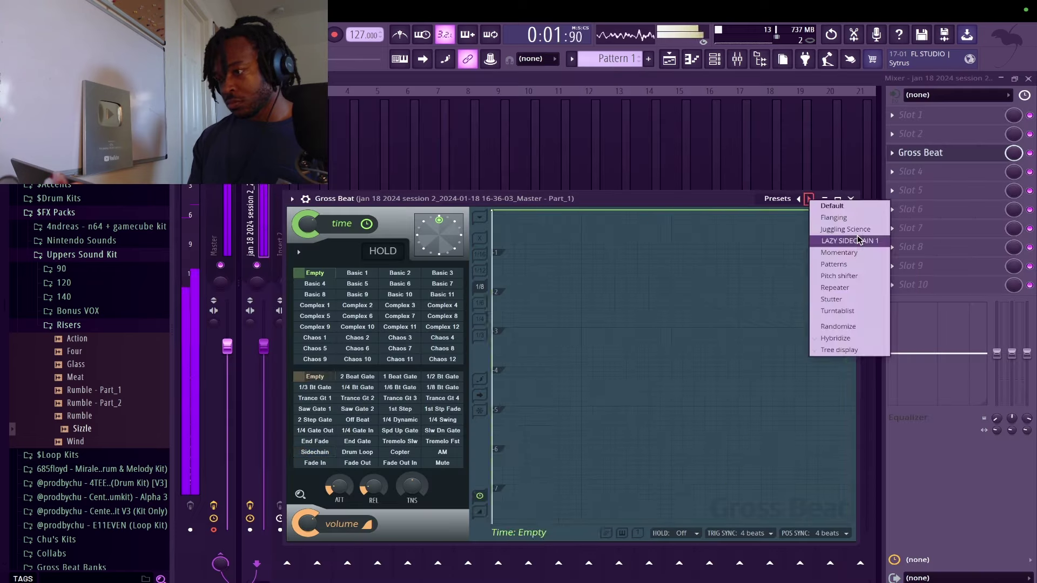
Load the LAZY SIDECHAIN 1 preset in Gross Beat and return to the playlist
{"action": "left_click", "coordinate": [857, 235]}
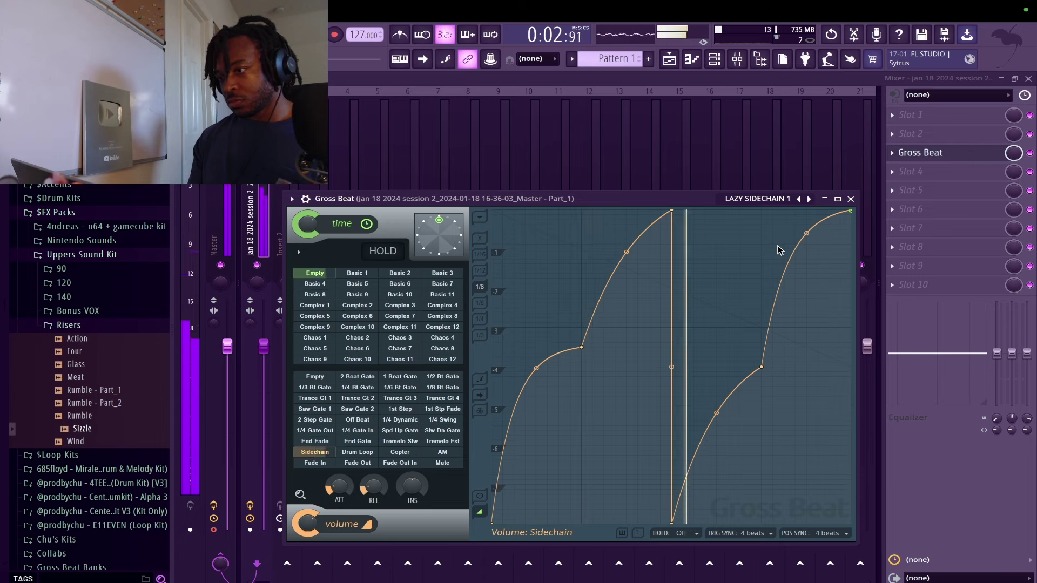
{"action": "left_click", "coordinate": [1028, 78]}
{"action": "left_click", "coordinate": [851, 199]}
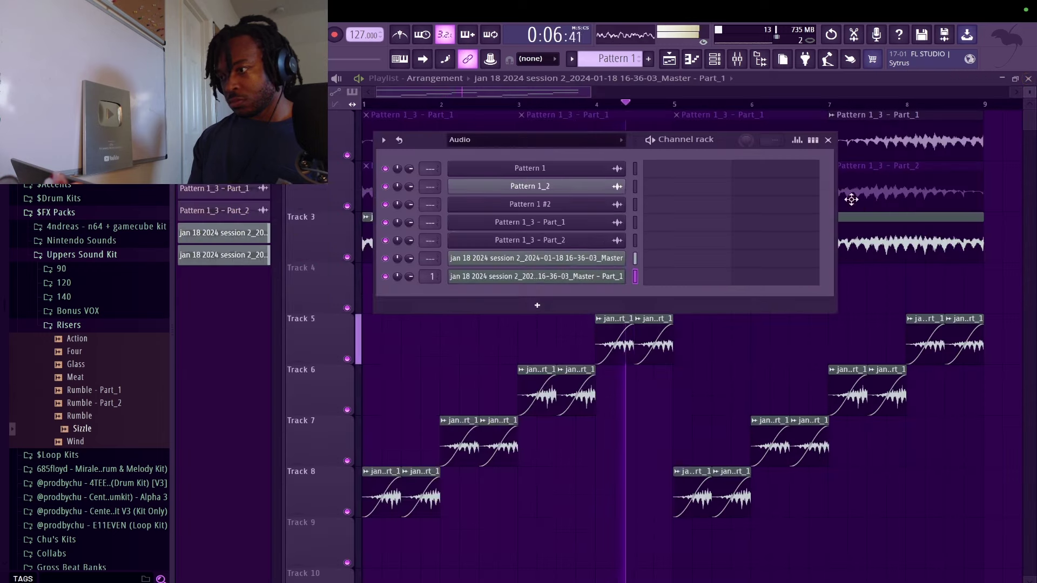
{"action": "left_click", "coordinate": [828, 140]}
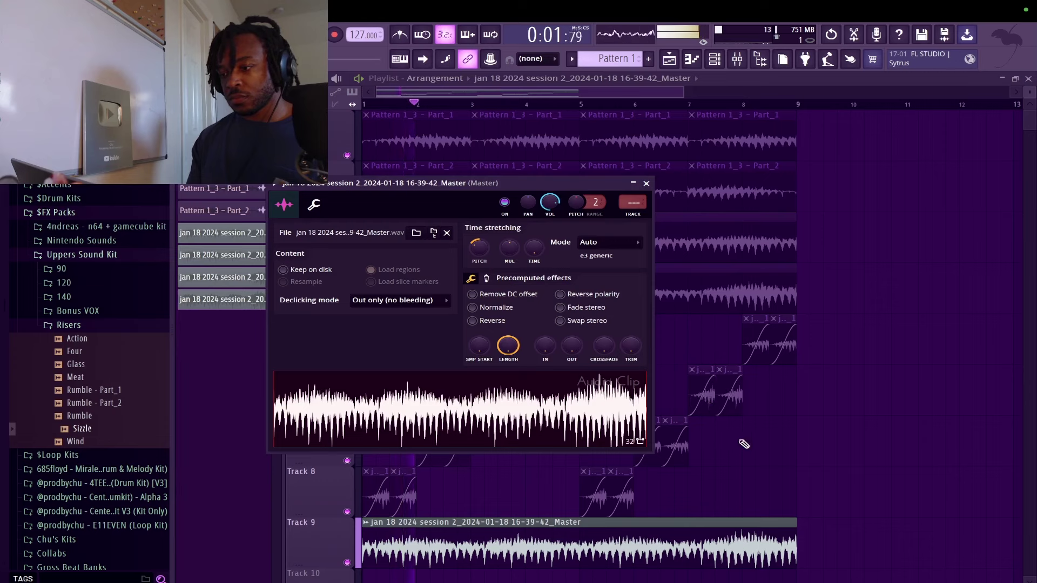
Load the GLITTER preset in the Portal effect on the portal send and close the plugin
{"action": "key", "text": "Escape"}
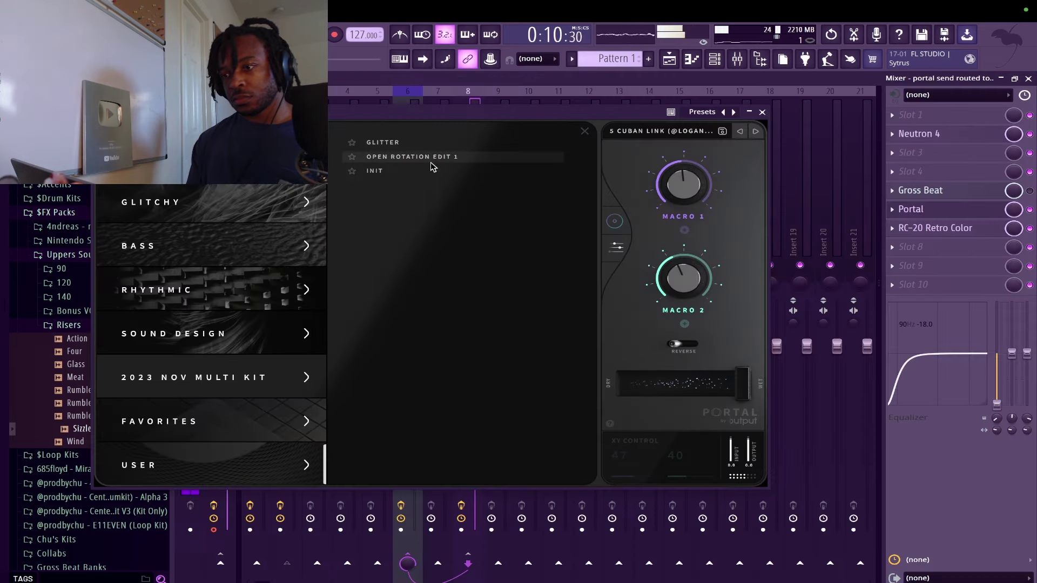
{"action": "left_click", "coordinate": [425, 143]}
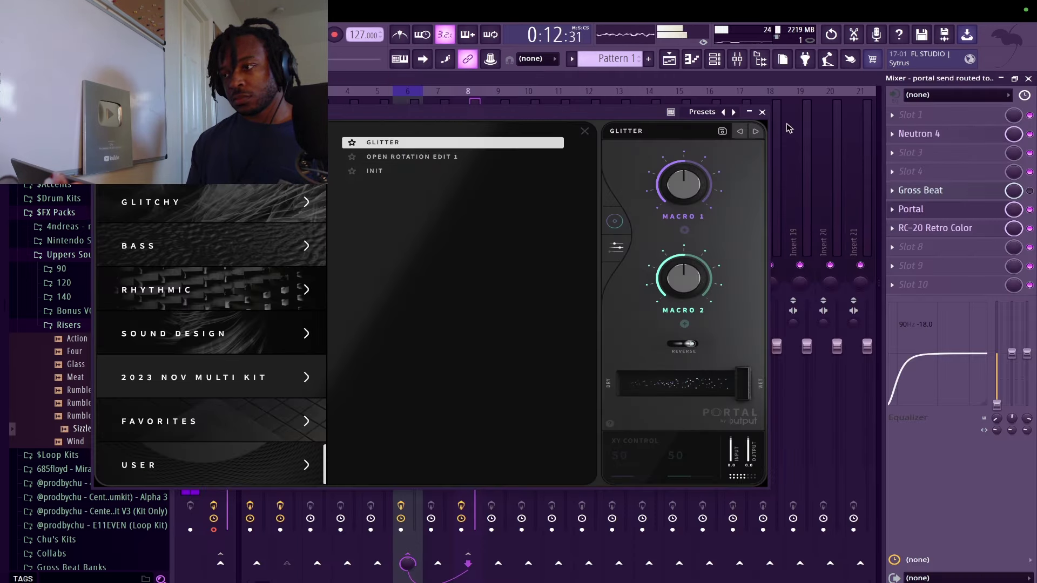
{"action": "double_click", "coordinate": [538, 143]}
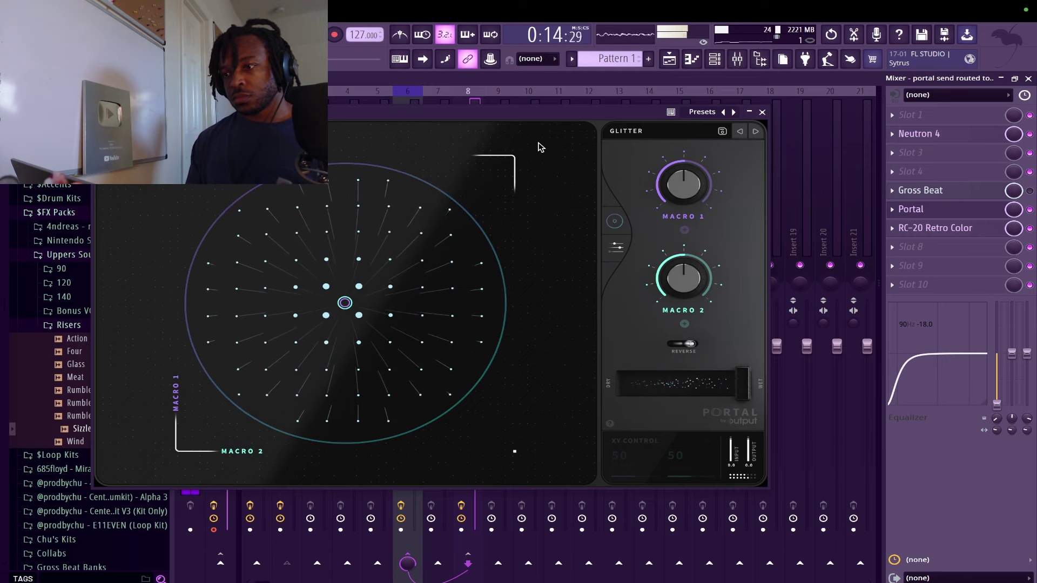
{"action": "left_click", "coordinate": [763, 112]}
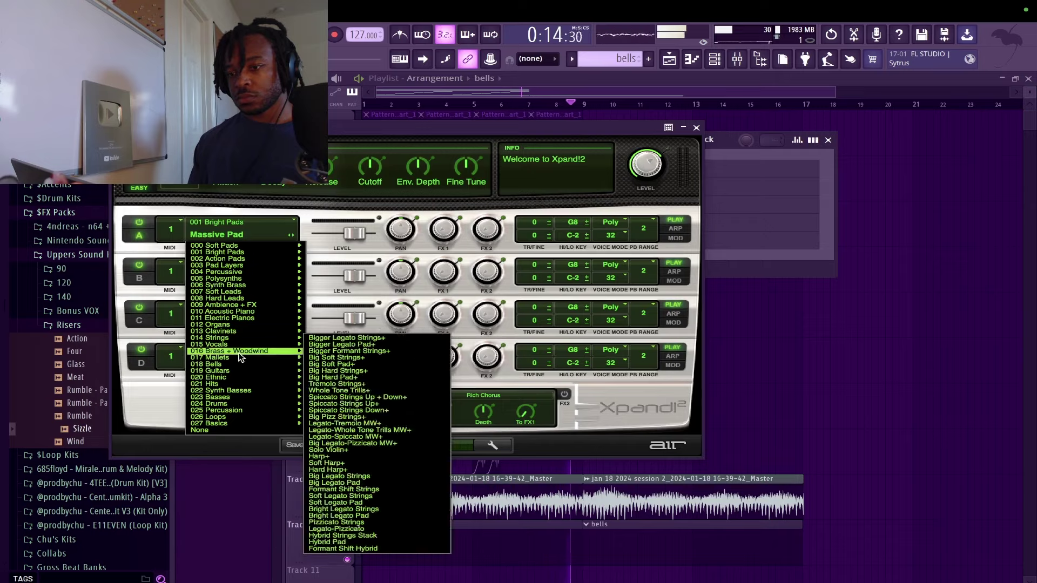
Set slot A of Xpand!2 to the Celeste Soft+ sound from the Mallets category
{"action": "mouse_move", "coordinate": [241, 360]}
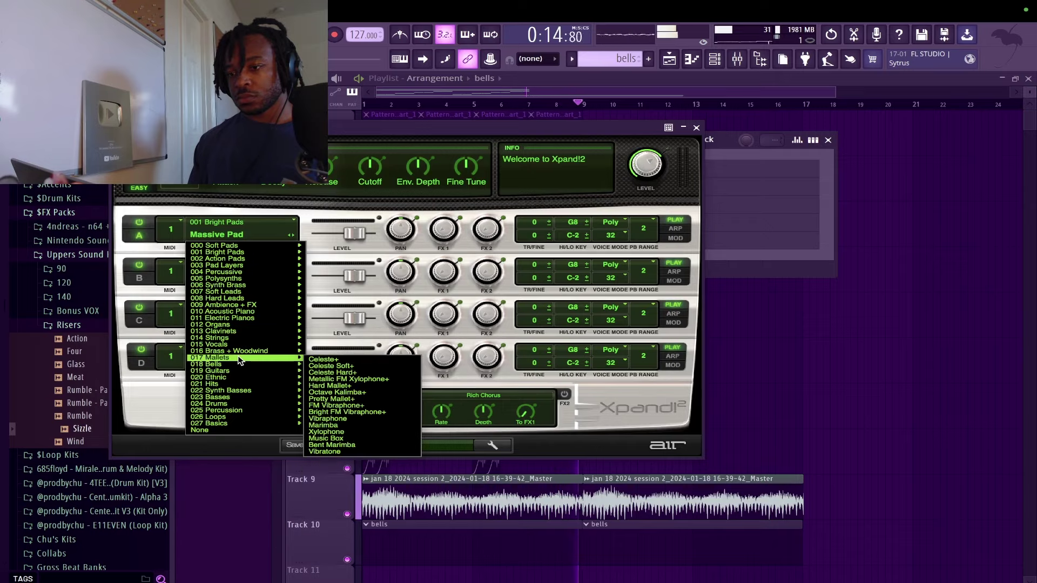
{"action": "left_click", "coordinate": [334, 366]}
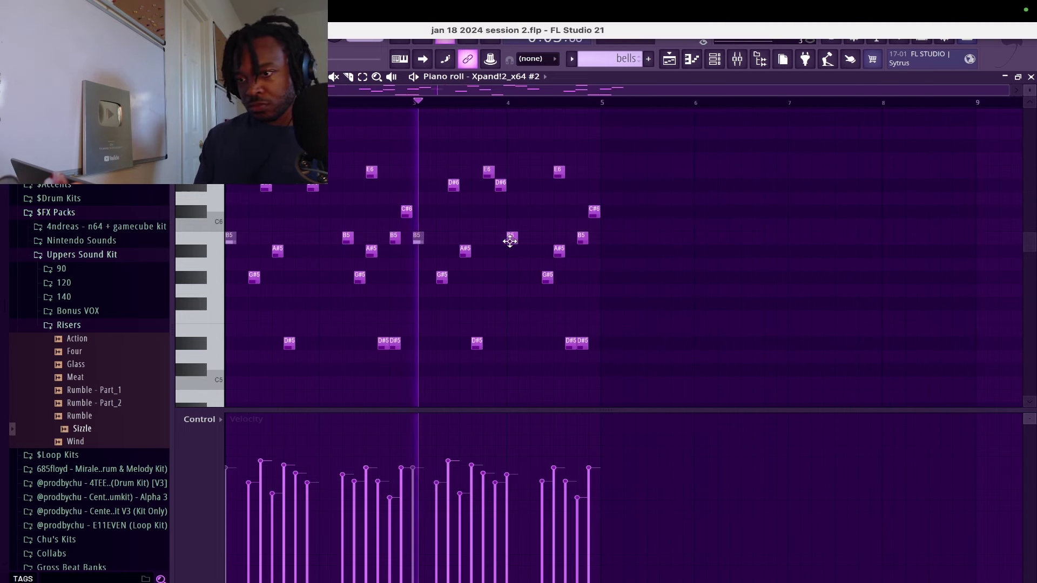
Move the B5 note at bar 4 about one beat later and transpose the selected E7 notes down an octave
{"action": "left_click_drag", "start_coordinate": [509, 241], "coordinate": [532, 242]}
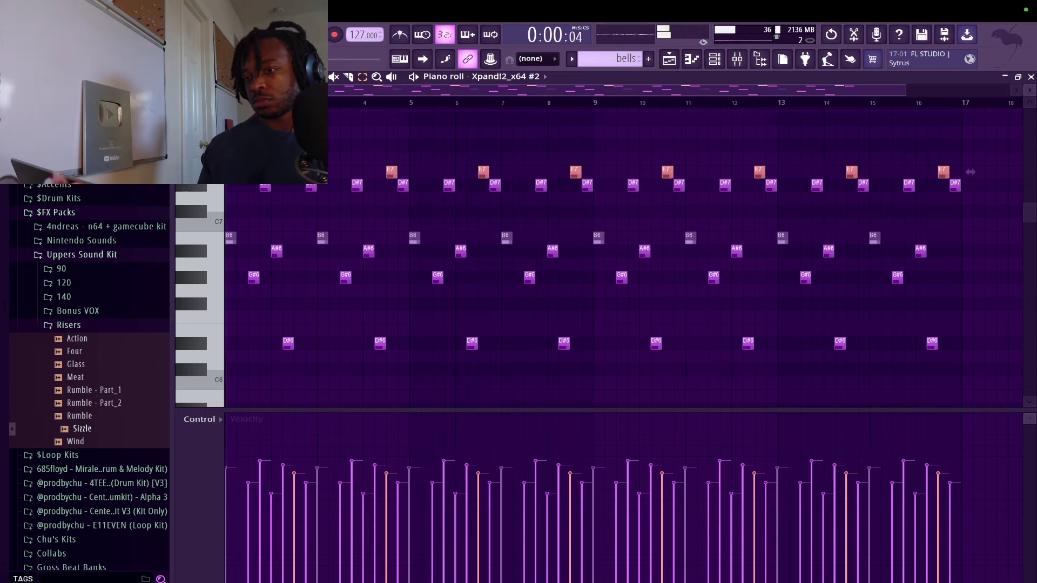
{"action": "key", "text": "ctrl+Down"}
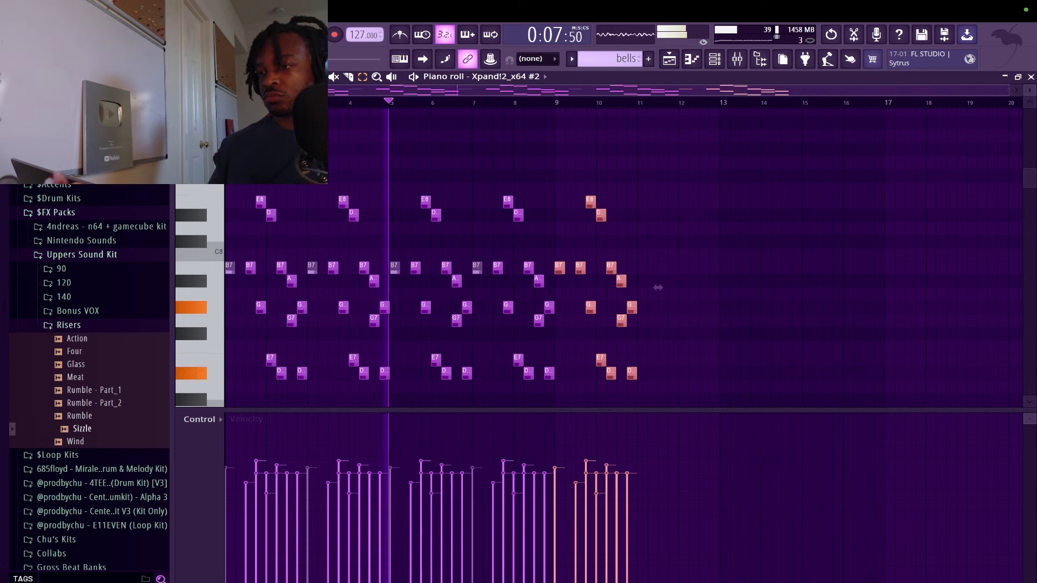
Undo the last duplication of the bell phrase and lower the Xpand!2_x64 #2 channel volume
{"action": "key", "text": "ctrl+z"}
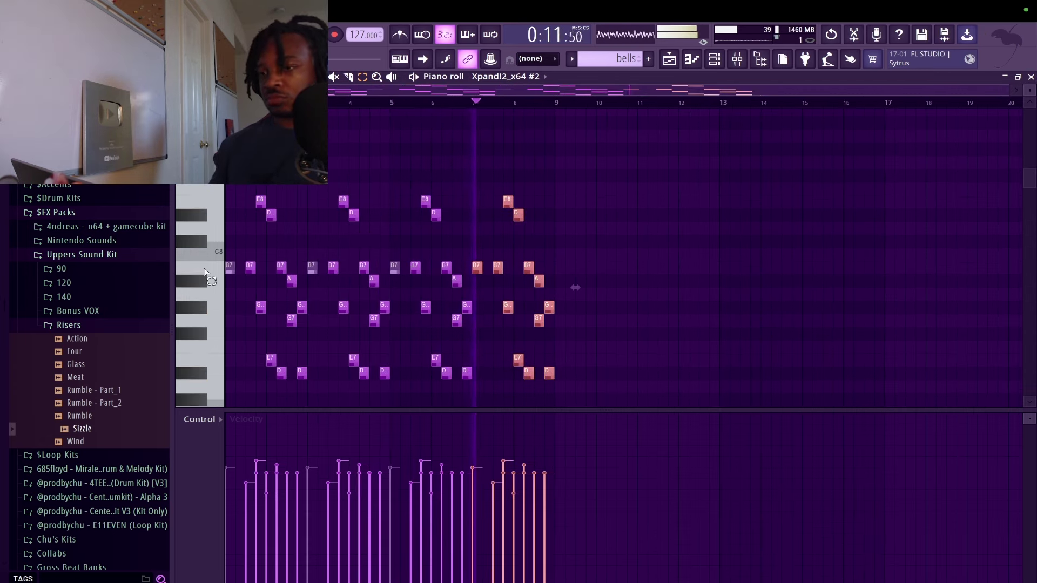
{"action": "scroll", "coordinate": [204, 272], "scroll_direction": "up", "scroll_amount": 5}
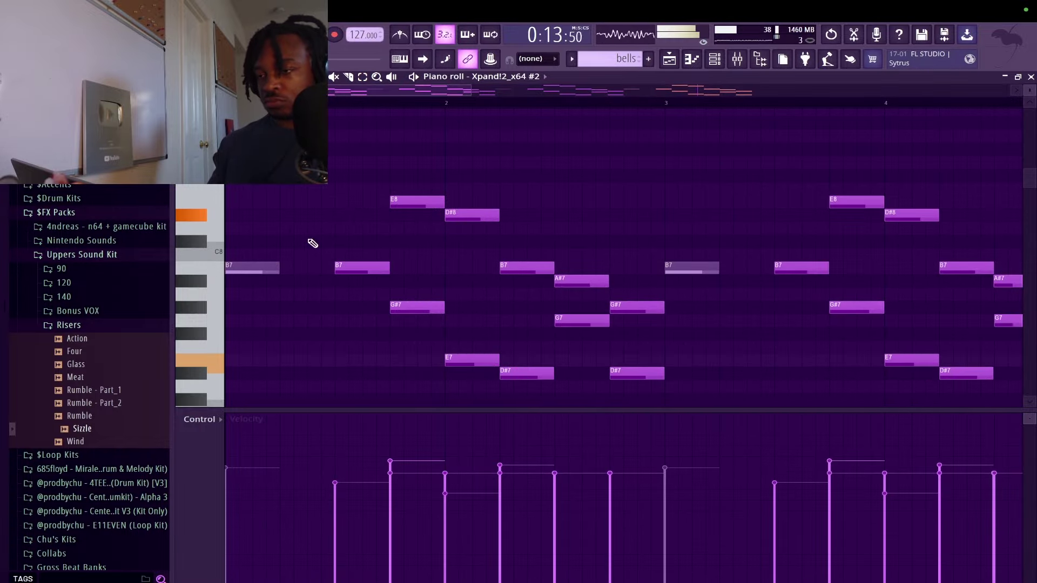
{"action": "left_click", "coordinate": [1031, 77]}
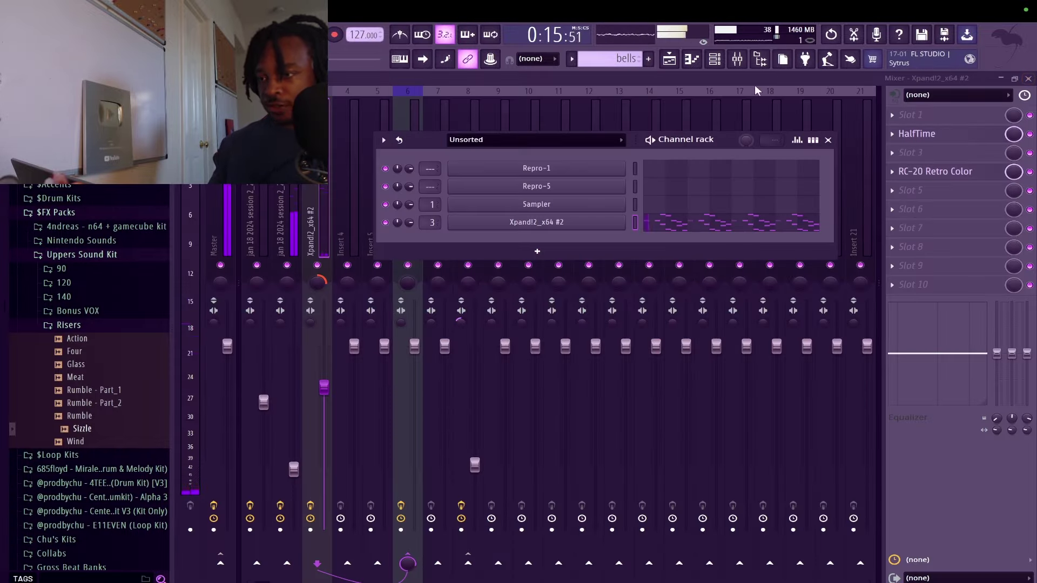
{"action": "left_click_drag", "start_coordinate": [409, 223], "coordinate": [410, 234]}
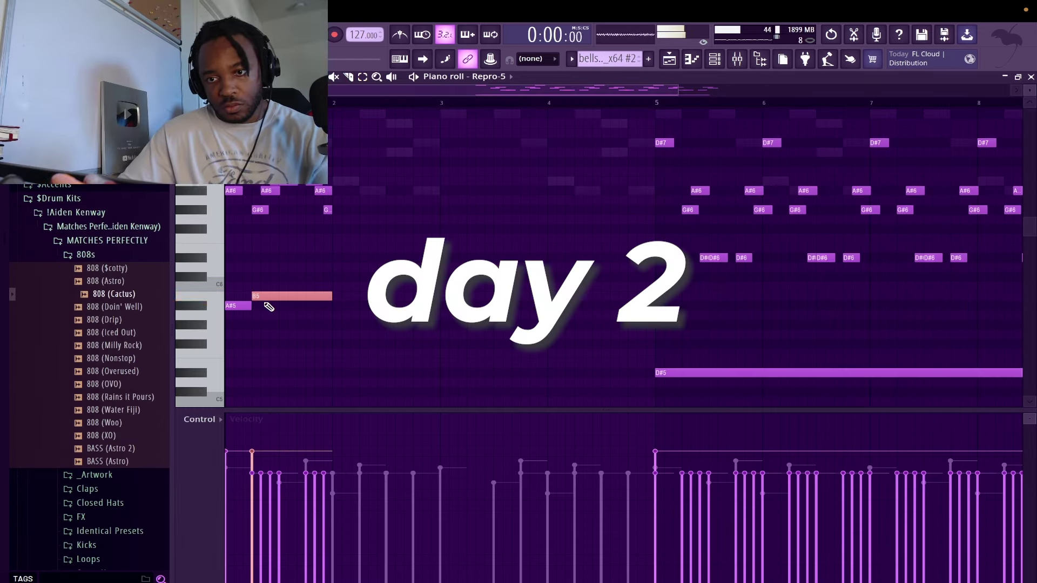
Add a note above the B5 note in the Repro-5 pattern and delete it again
{"action": "left_click", "coordinate": [280, 269]}
{"action": "right_click", "coordinate": [280, 268]}
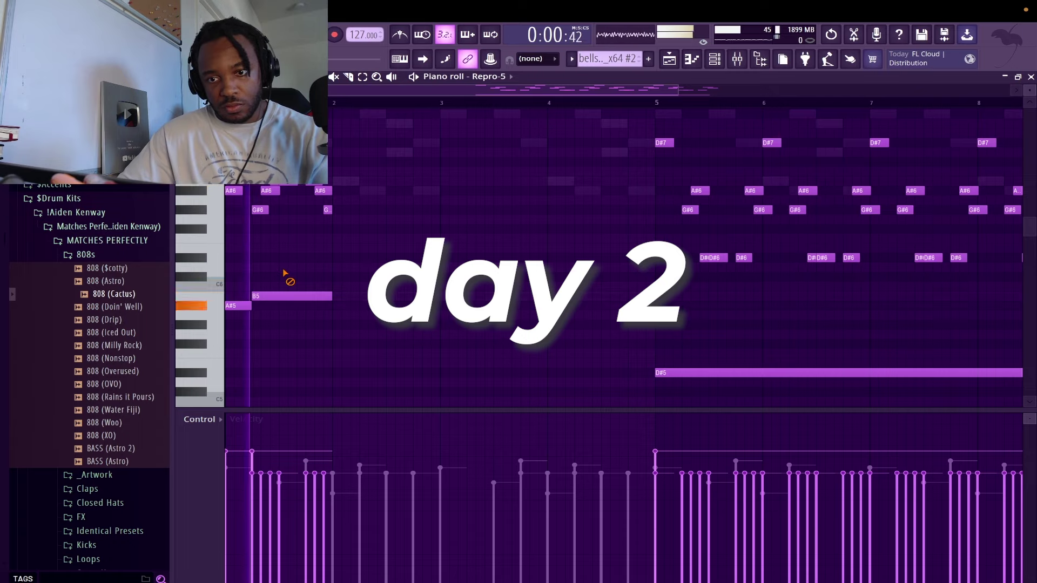
Vary the velocities of the first-bar Repro-5 notes and slightly lower the opening A#5 note's velocity
{"action": "left_click_drag", "start_coordinate": [295, 299], "coordinate": [176, 176]}
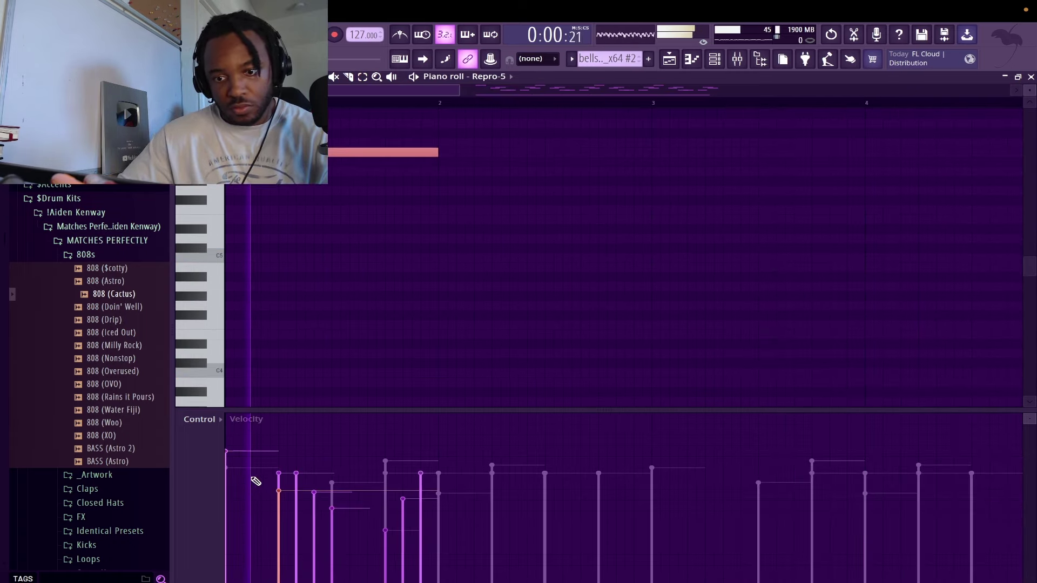
{"action": "scroll", "coordinate": [254, 479], "scroll_direction": "up", "scroll_amount": 2}
{"action": "left_click", "coordinate": [246, 466]}
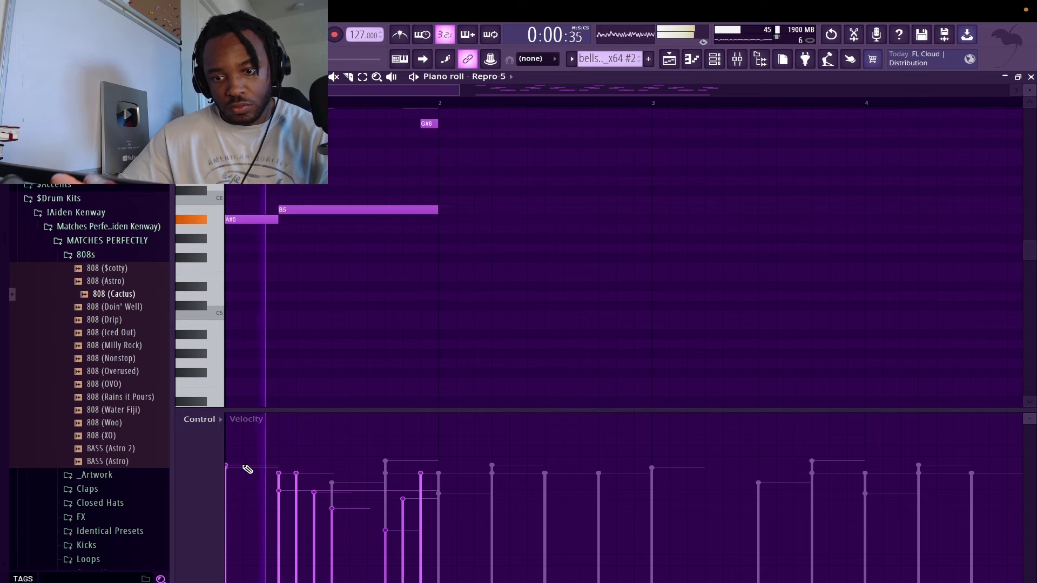
{"action": "key", "text": "space"}
{"action": "scroll", "coordinate": [271, 342], "scroll_direction": "down", "scroll_amount": 4}
{"action": "scroll", "coordinate": [271, 343], "scroll_direction": "up", "scroll_amount": 3}
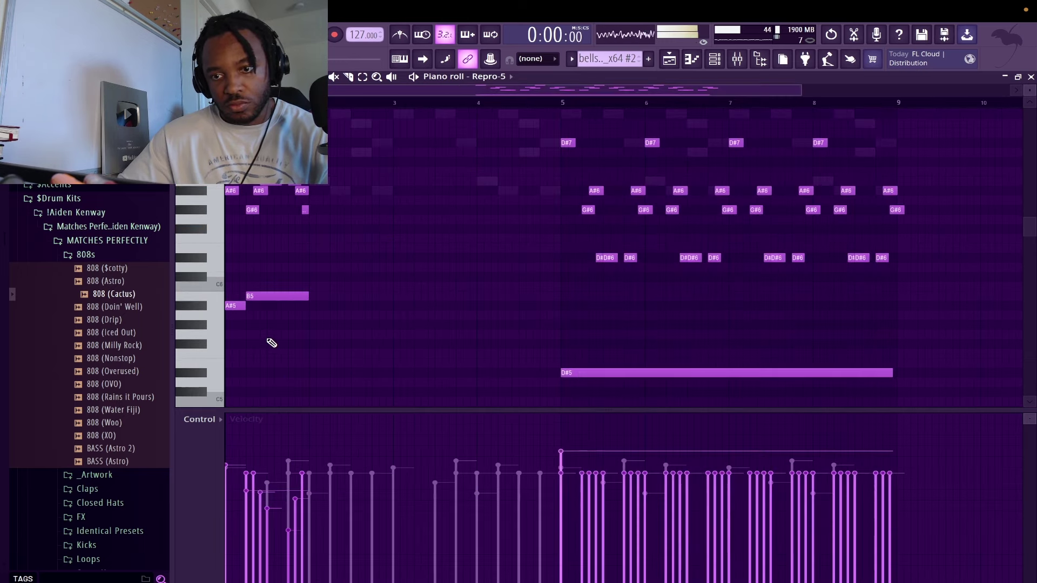
Select all Repro-5 notes in the first bar and duplicate them three times in a row
{"action": "left_click_drag", "start_coordinate": [346, 320], "coordinate": [225, 138]}
{"action": "key", "text": "space"}
{"action": "key", "text": "space"}
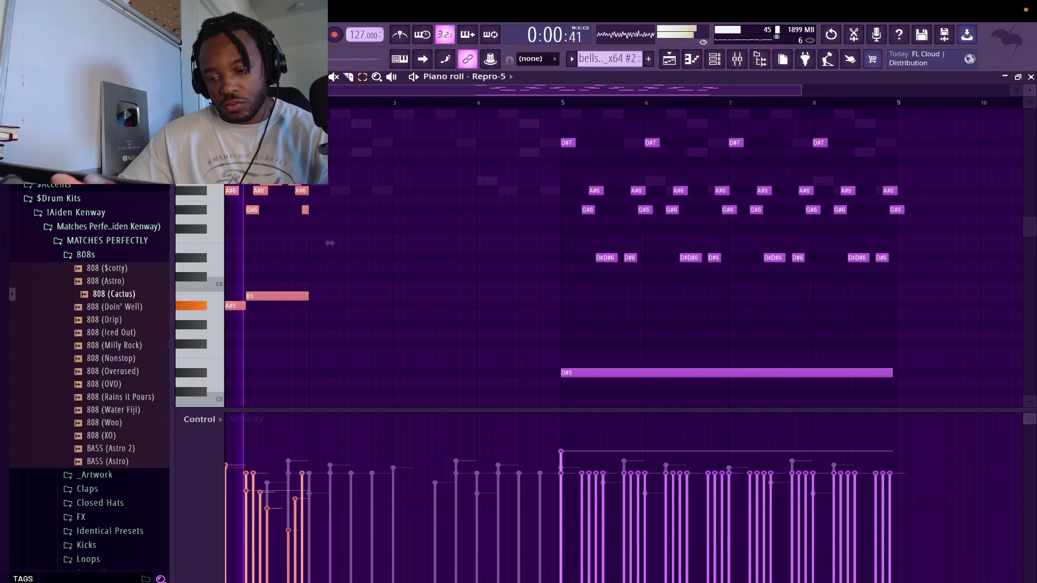
{"action": "key", "text": "ctrl+b"}
{"action": "key", "text": "ctrl+b"}
{"action": "key", "text": "ctrl+b"}
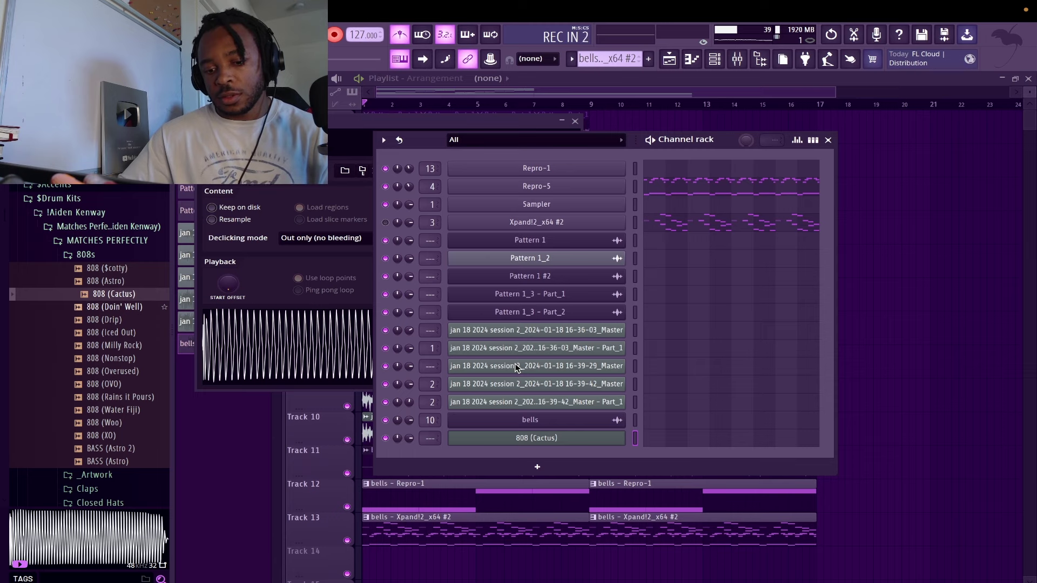
Record a C5 808 (Cactus) part and chop the note on beat 4 of bar 2 into a roll with rising velocities
{"action": "key", "text": "space"}
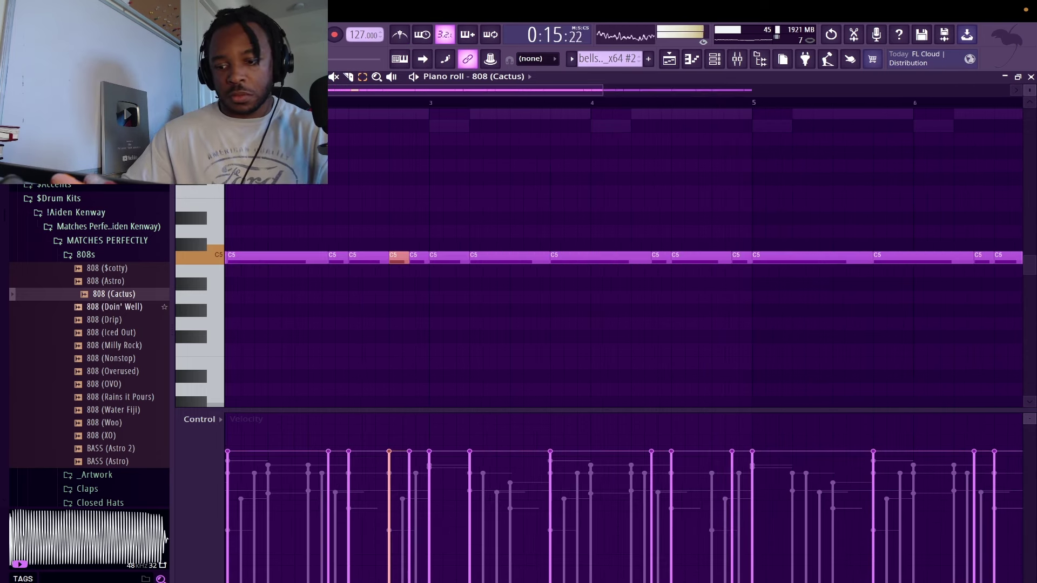
{"action": "key", "text": "ctrl+u"}
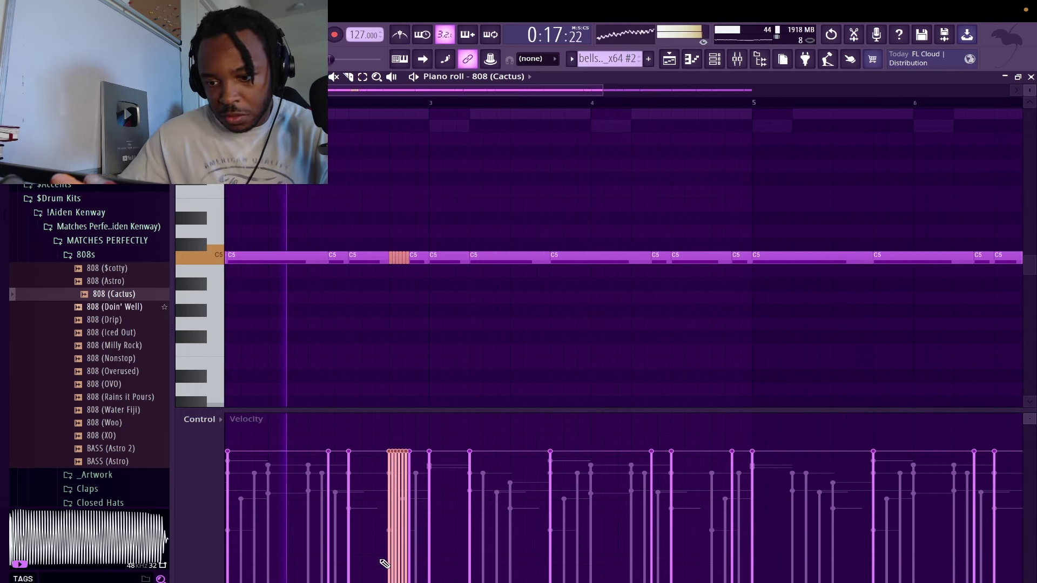
{"action": "left_click_drag", "start_coordinate": [384, 567], "coordinate": [426, 507]}
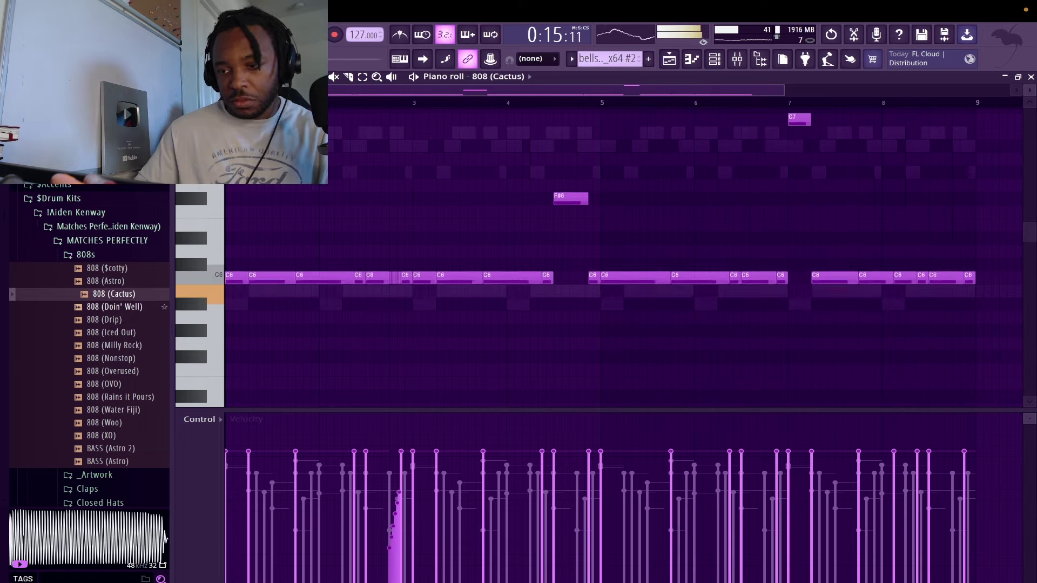
Transpose the whole 808 (Cactus) part up three semitones so its main line sits on D#6
{"action": "key", "text": "shift+Up"}
{"action": "key", "text": "shift+Up"}
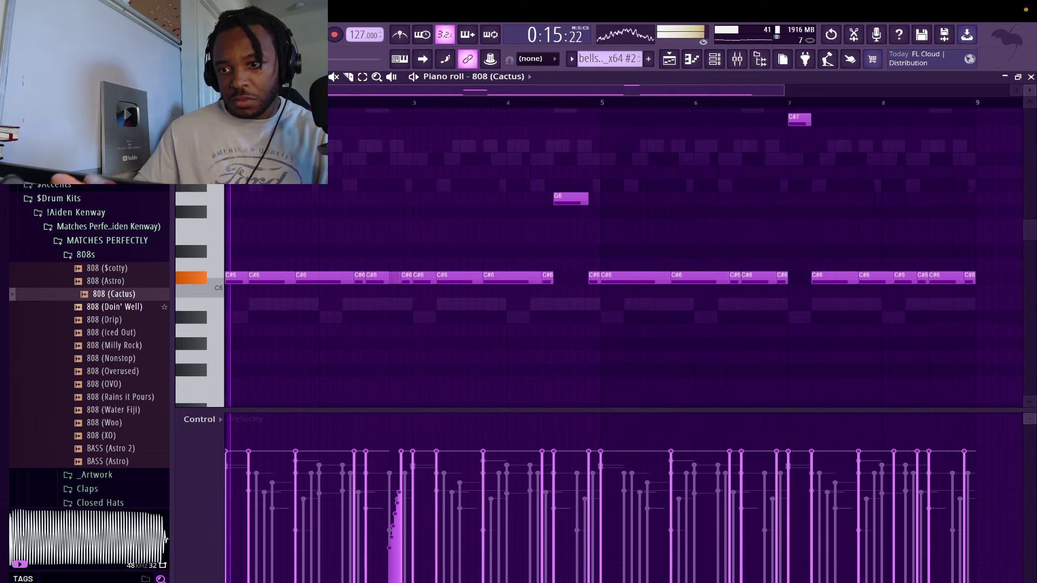
{"action": "key", "text": "shift+Up"}
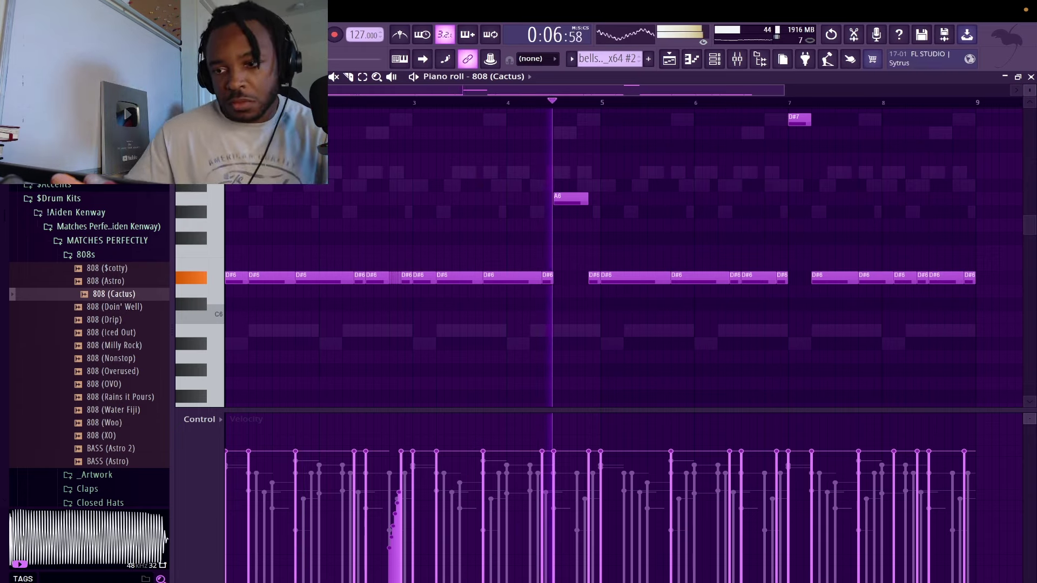
Raise the 808 note midway through bar 4 to B6 and retune the two fill notes before bar 7 to A#7 and F#7
{"action": "key", "text": "space"}
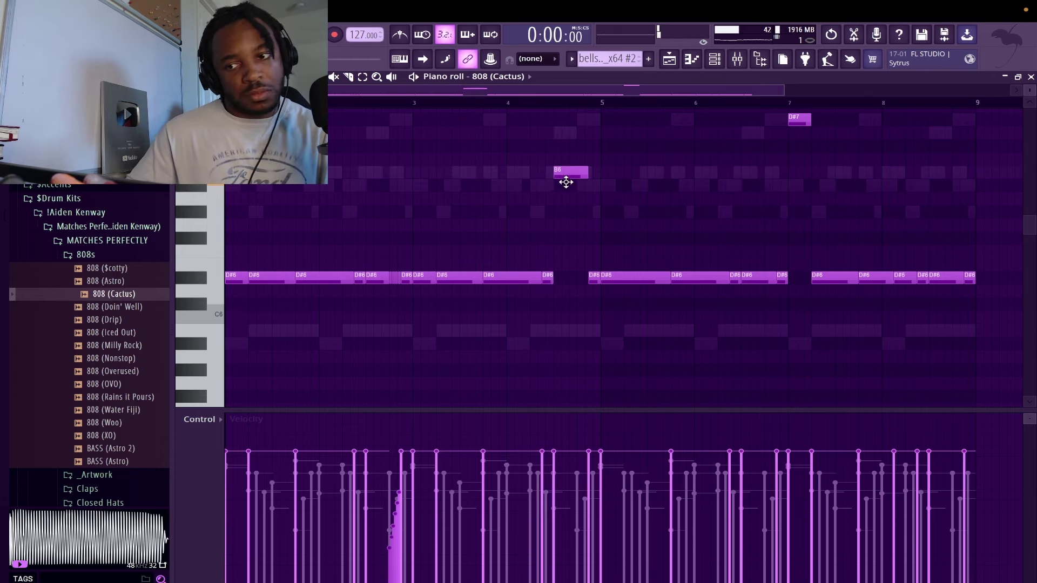
{"action": "left_click", "coordinate": [446, 103]}
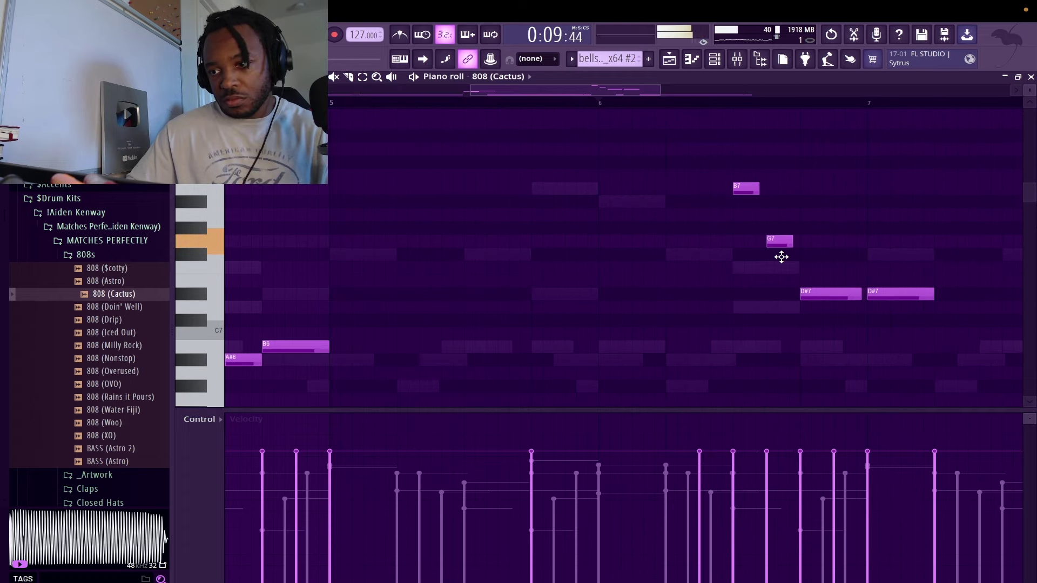
{"action": "left_click_drag", "start_coordinate": [781, 257], "coordinate": [780, 268]}
{"action": "key", "text": "space"}
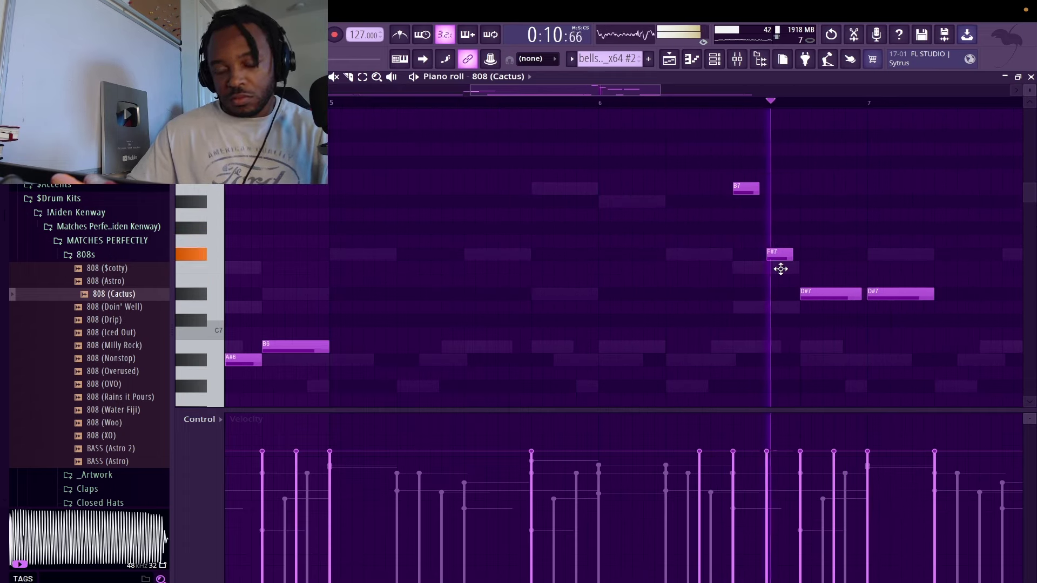
{"action": "key", "text": "space"}
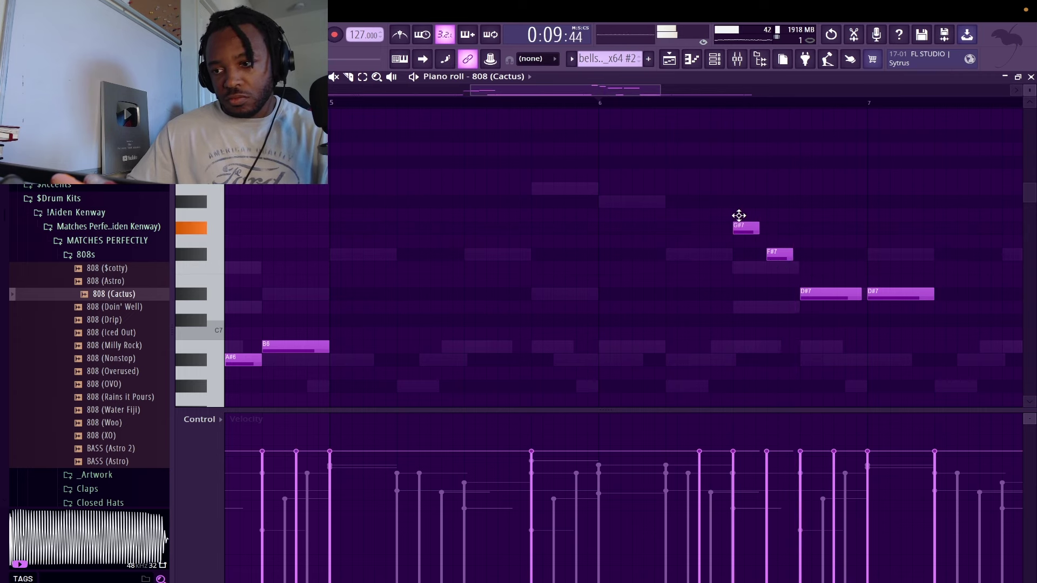
{"action": "key", "text": "space"}
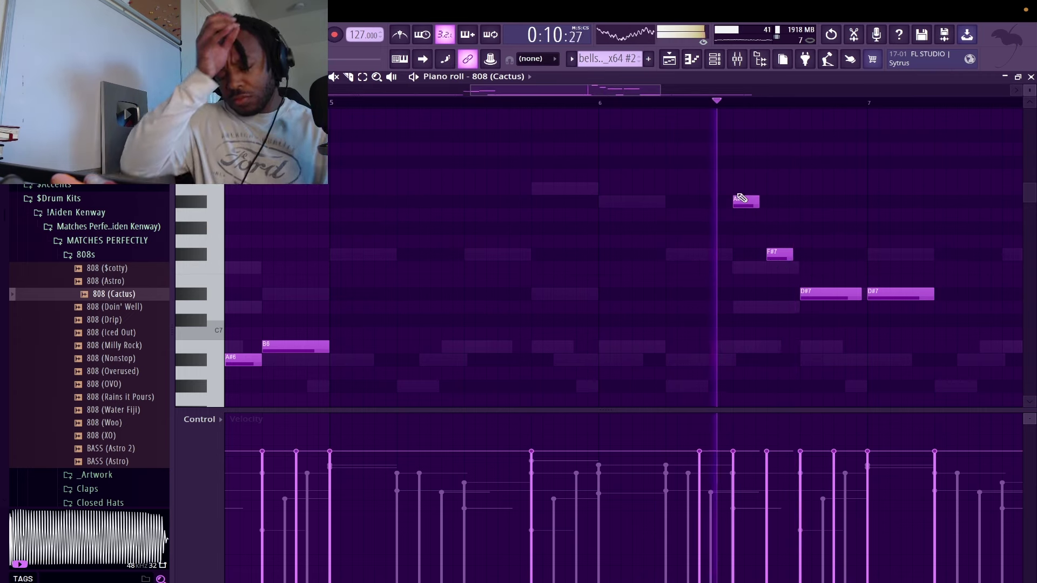
{"action": "right_click", "coordinate": [787, 238], "text": "ctrl"}
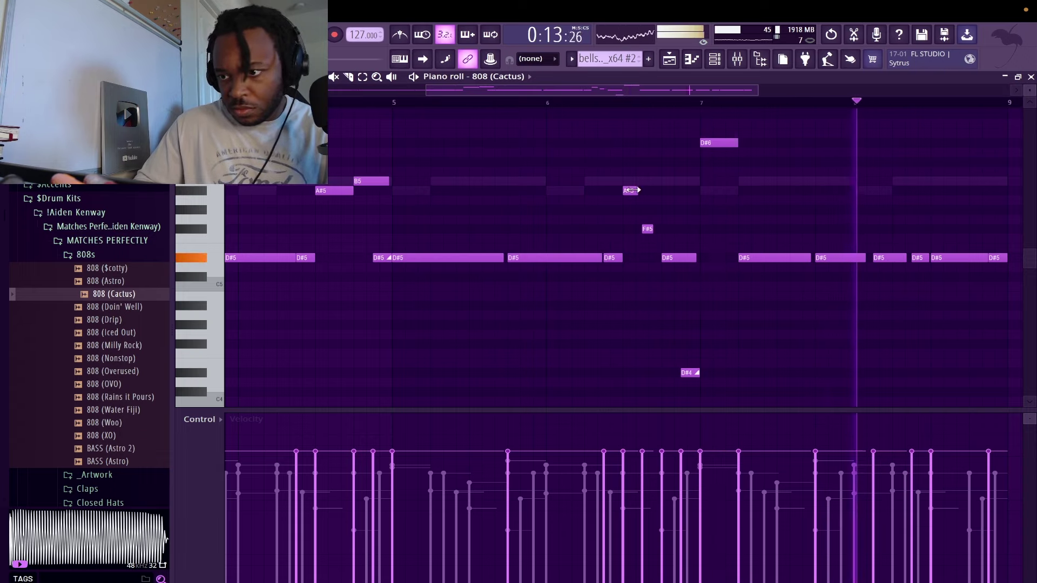
Shorten the A#5 808 note midway through bar 6 and transpose the following F#5 note up an octave
{"action": "left_click_drag", "start_coordinate": [636, 191], "coordinate": [627, 188]}
{"action": "left_click", "coordinate": [647, 230], "text": "ctrl"}
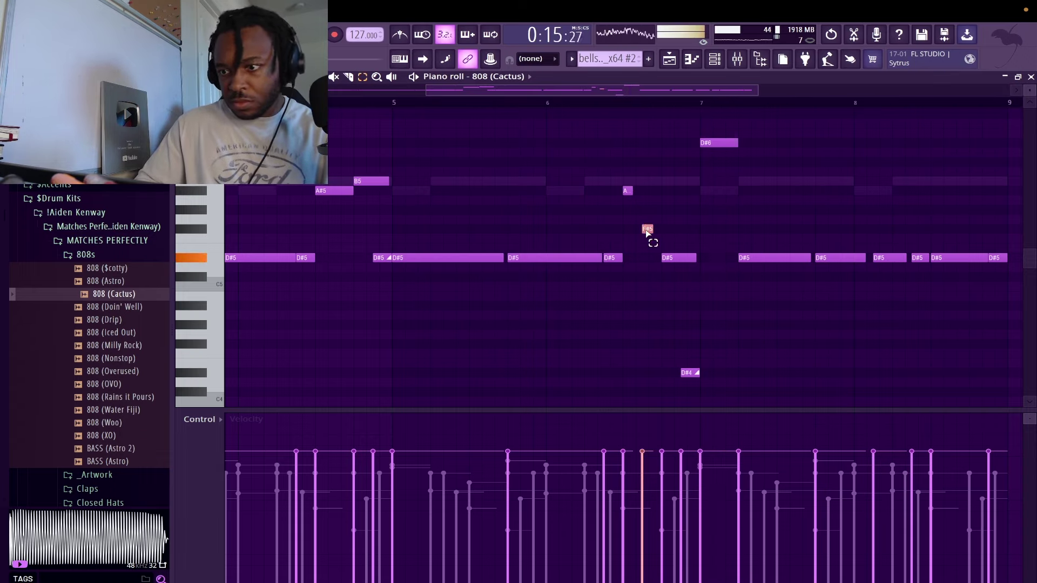
{"action": "key", "text": "ctrl+Up"}
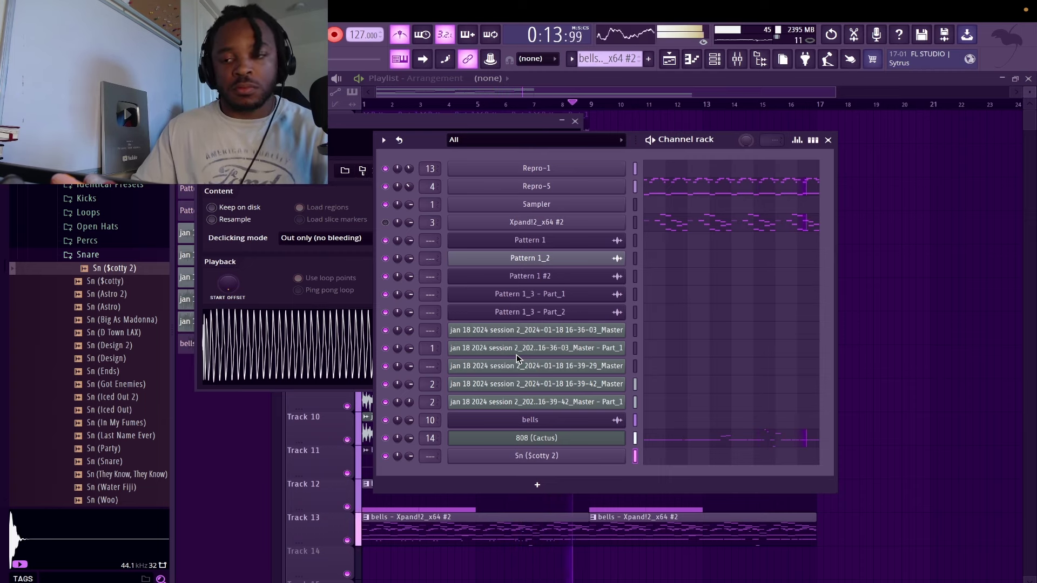
Quantize the Sn ($cotty 2) notes to a 1/4 beat grid and slightly lower the second hit's velocity
{"action": "left_click", "coordinate": [209, 77]}
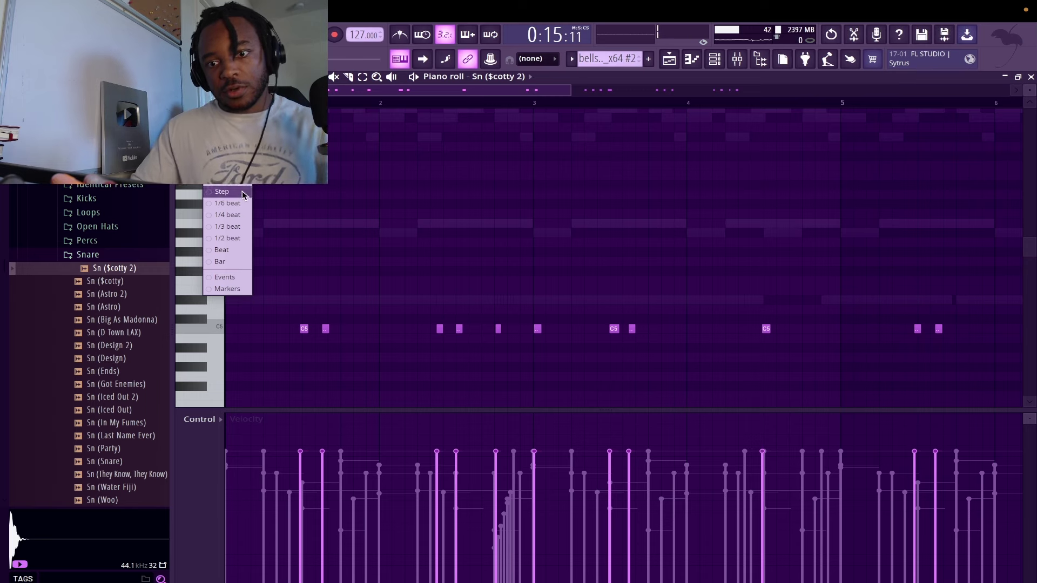
{"action": "left_click", "coordinate": [229, 215]}
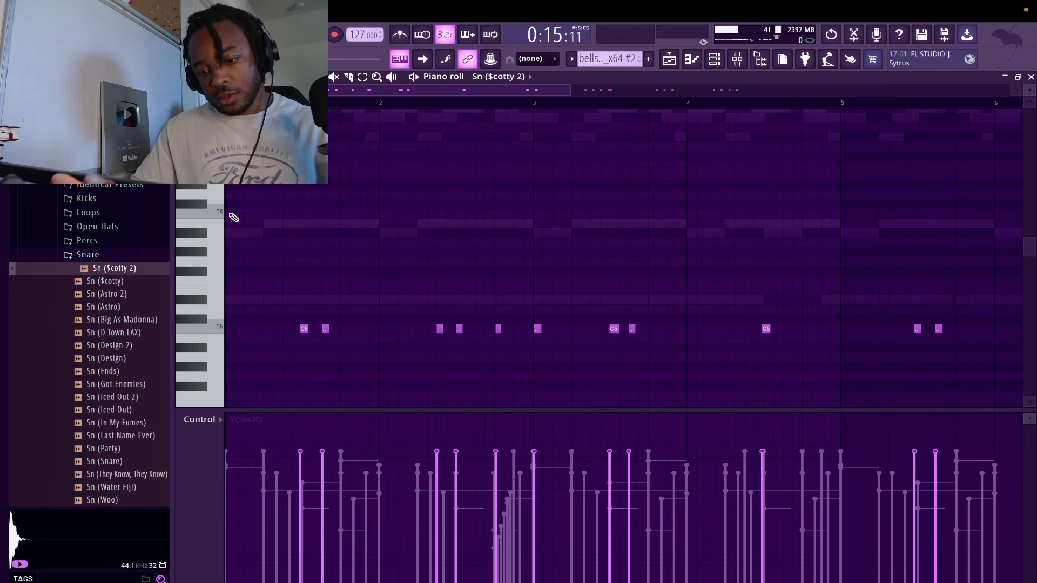
{"action": "key", "text": "ctrl+q"}
{"action": "key", "text": "space"}
{"action": "left_click", "coordinate": [321, 466]}
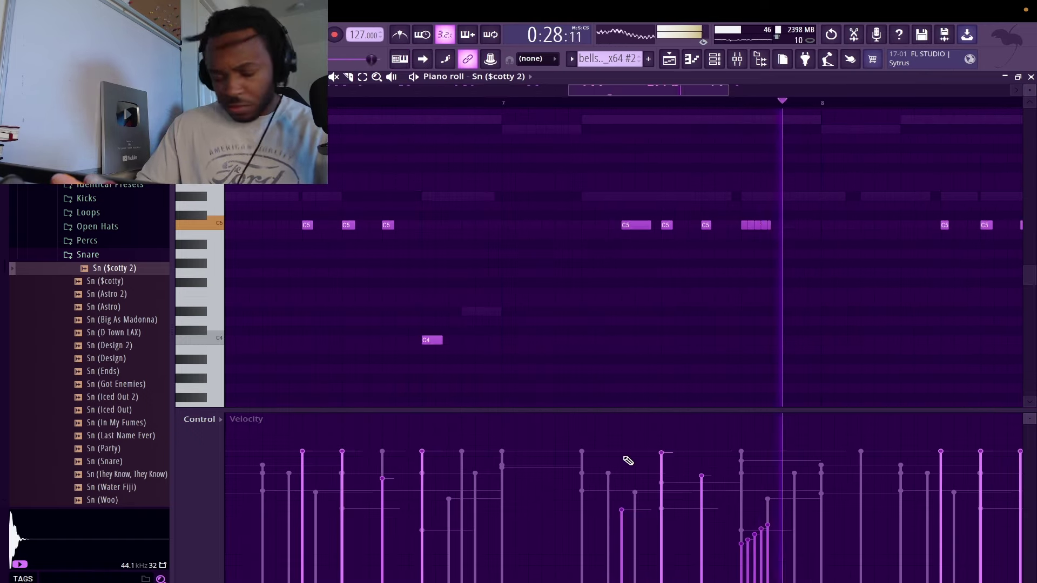
Try a C5 snare note just before bar 8, remove it, and place another one early in bar 8
{"action": "scroll", "coordinate": [814, 228], "scroll_direction": "up", "scroll_amount": 1}
{"action": "left_click", "coordinate": [780, 225]}
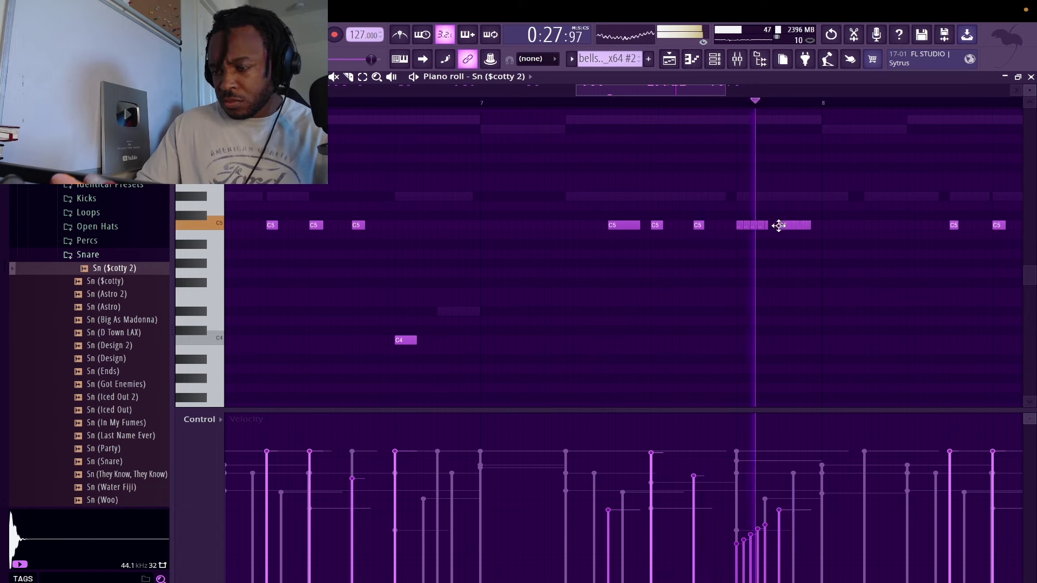
{"action": "right_click", "coordinate": [794, 225]}
{"action": "key", "text": "space"}
{"action": "key", "text": "space"}
{"action": "left_click", "coordinate": [868, 225]}
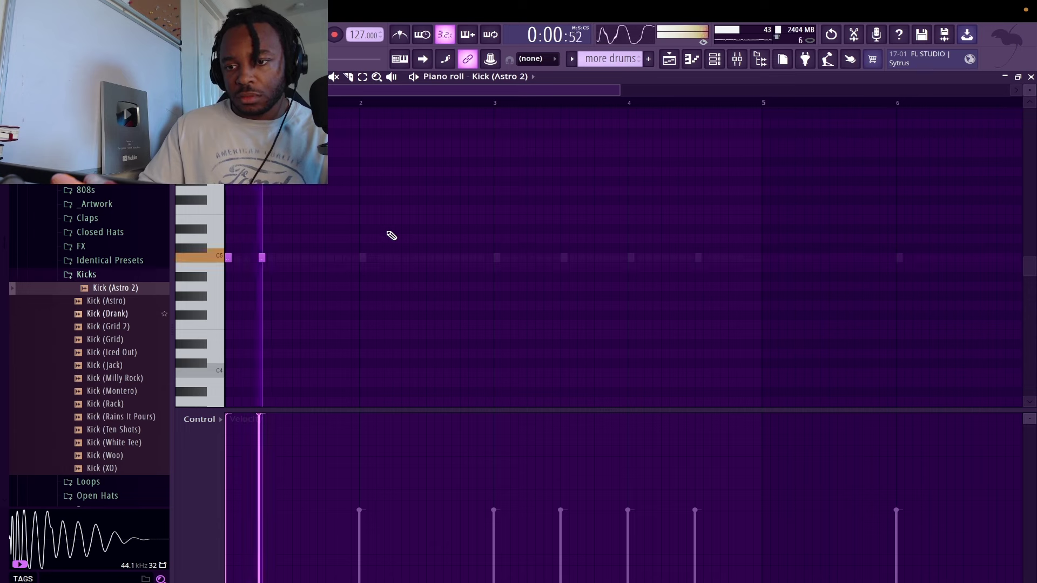
Add a C5 Kick (Astro 2) hit on beat 4 of bar 1 and duplicate the two-bar kick pattern three times
{"action": "left_click", "coordinate": [330, 257]}
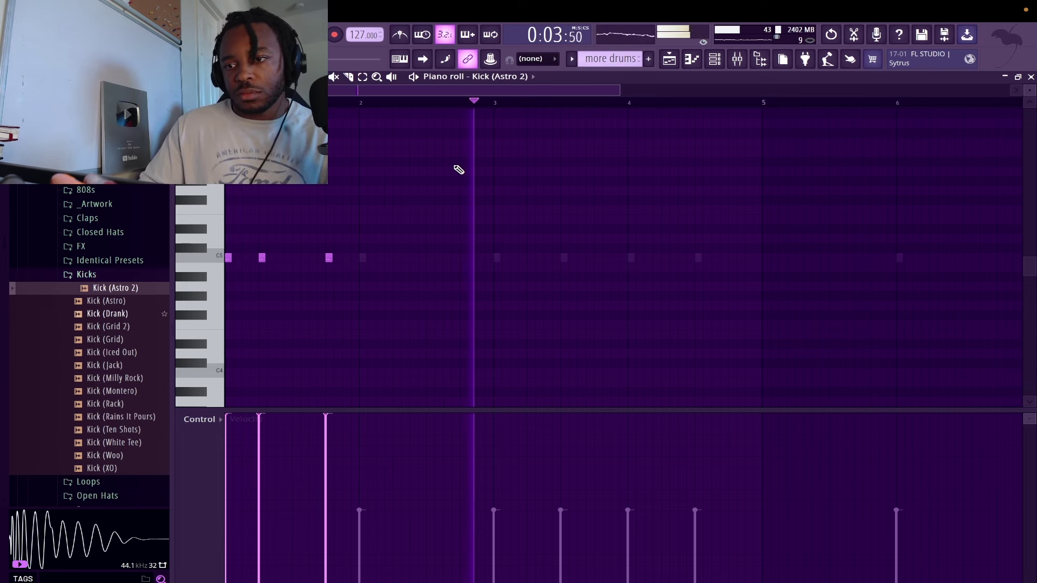
{"action": "left_click_drag", "start_coordinate": [495, 106], "coordinate": [226, 104]}
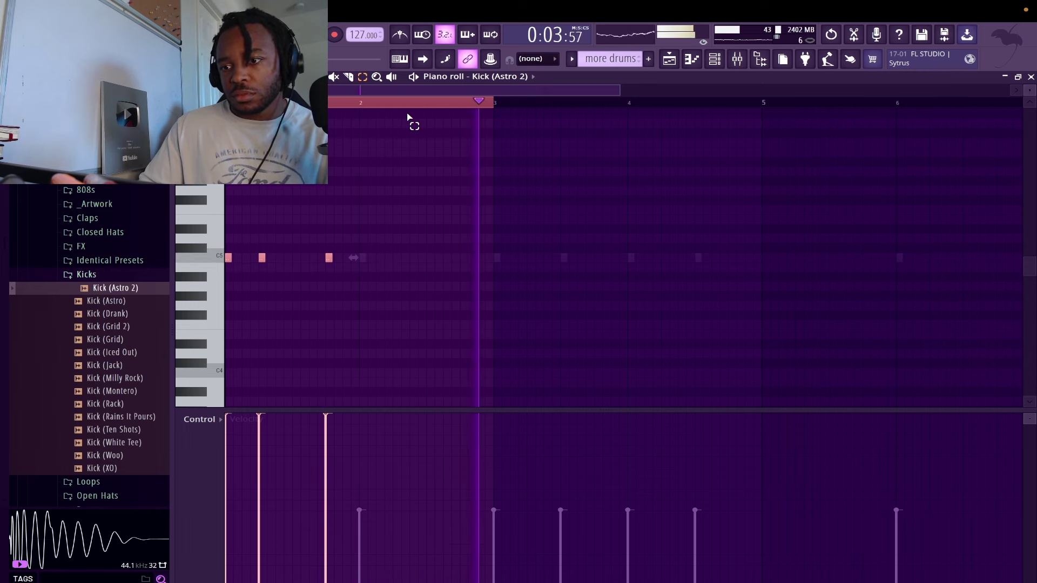
{"action": "key", "text": "ctrl+b"}
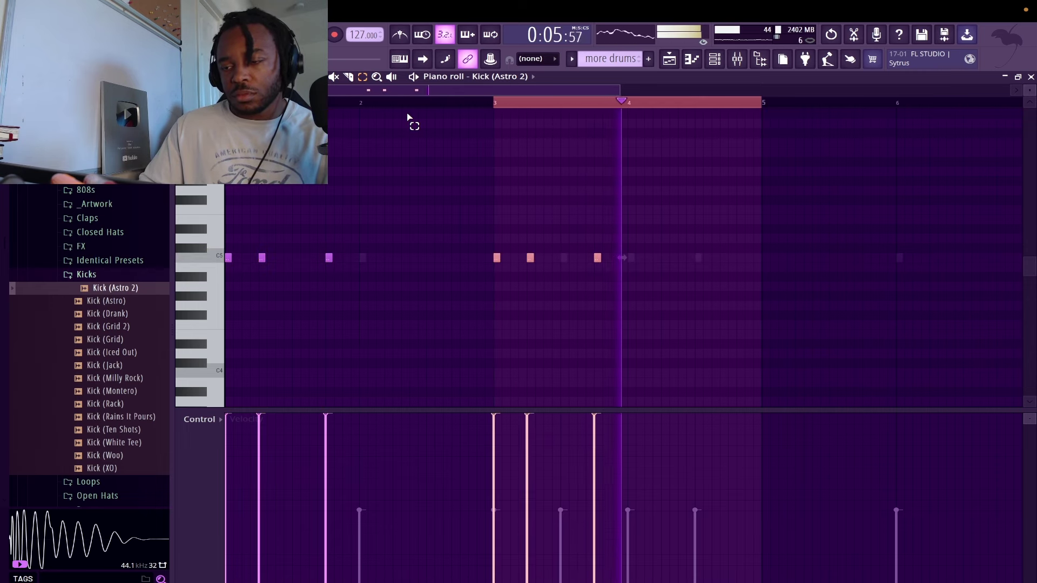
{"action": "key", "text": "ctrl+b"}
{"action": "key", "text": "ctrl+b"}
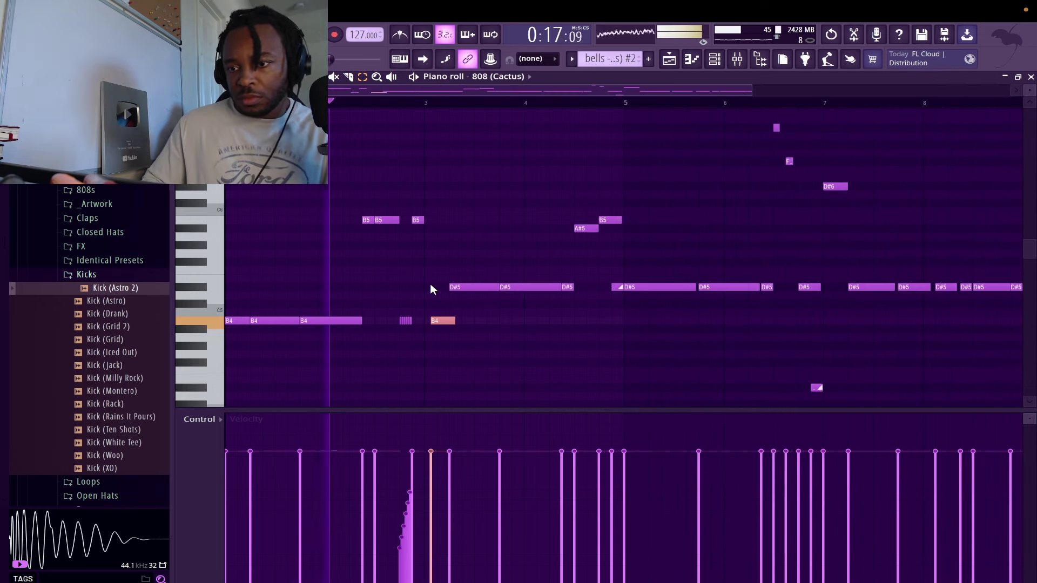
Nudge the selected B4 808 note back to the start of bar 3 and transpose the two D#5 notes after it down to B4
{"action": "key", "text": "shift+Left"}
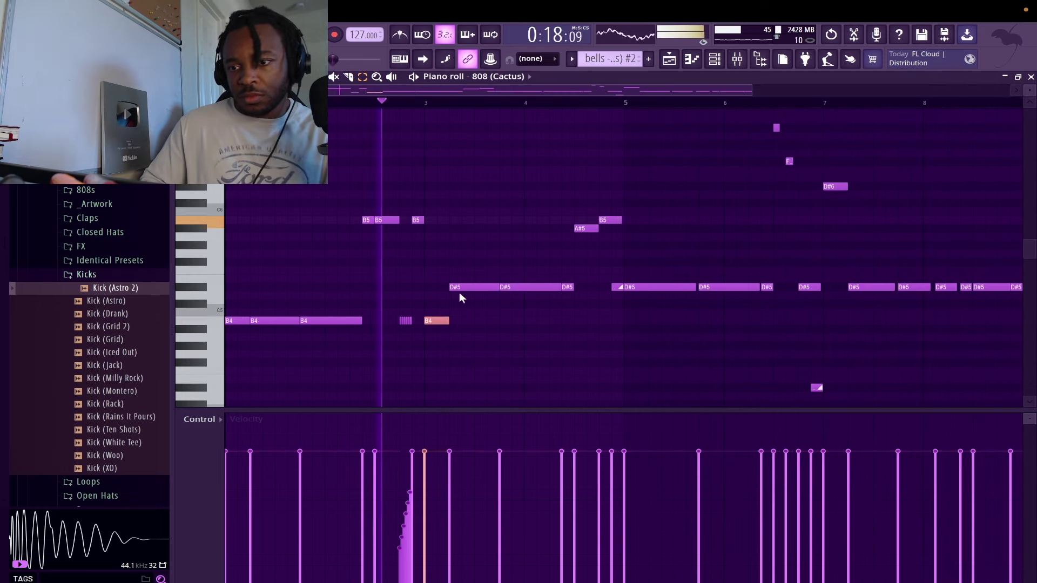
{"action": "left_click_drag", "start_coordinate": [465, 297], "coordinate": [531, 280]}
{"action": "key", "text": "shift+Down"}
{"action": "key", "text": "shift+Down"}
{"action": "key", "text": "shift+Down"}
{"action": "key", "text": "shift+Down"}
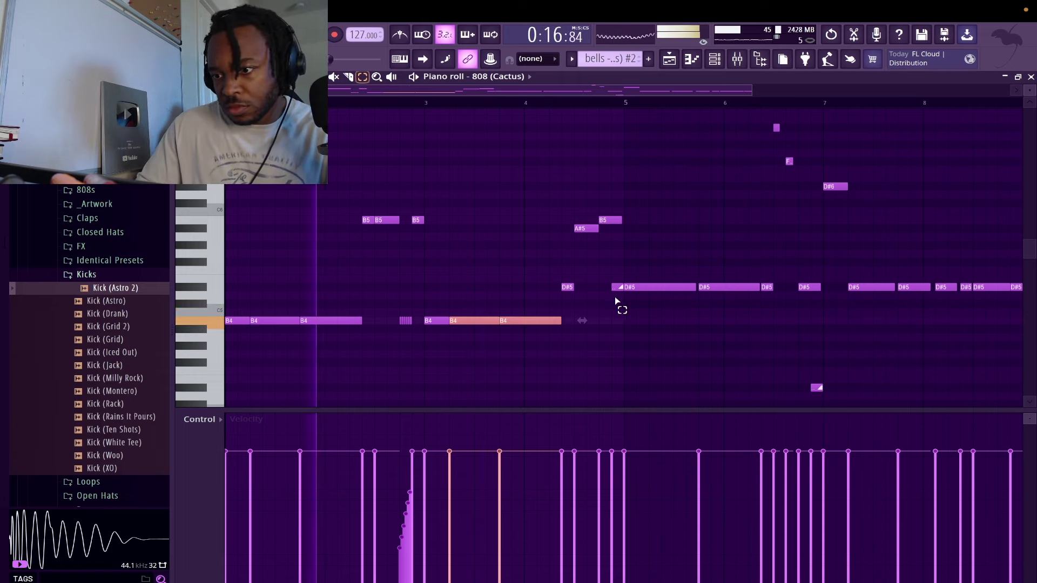
Transpose the group of 808 notes in the second half of bar 4 down four semitones
{"action": "left_click_drag", "start_coordinate": [618, 302], "coordinate": [567, 187]}
{"action": "key", "text": "shift+Down"}
{"action": "key", "text": "shift+Down"}
{"action": "key", "text": "shift+Down"}
{"action": "key", "text": "shift+Down"}
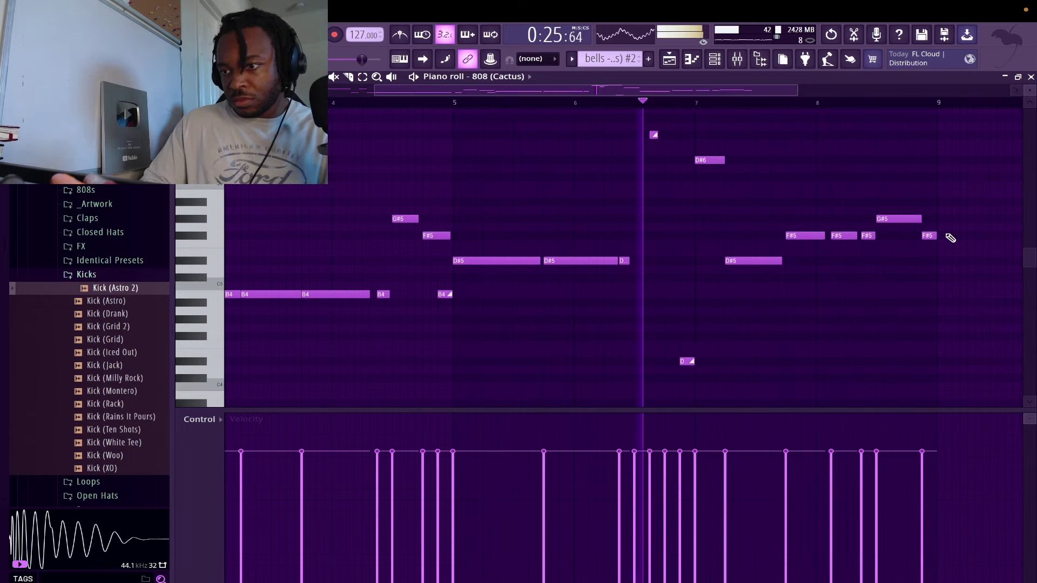
Raise the last F#5 808 note to G#5 and transpose the final two G#5 notes down an octave
{"action": "left_click_drag", "start_coordinate": [928, 235], "coordinate": [928, 212]}
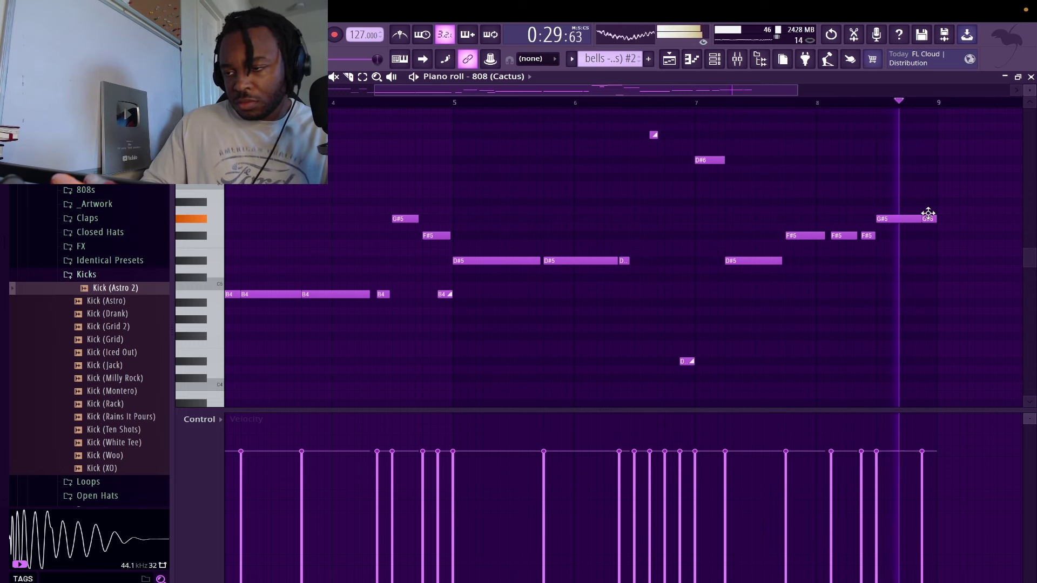
{"action": "left_click_drag", "start_coordinate": [937, 237], "coordinate": [911, 210]}
{"action": "key", "text": "ctrl+Down"}
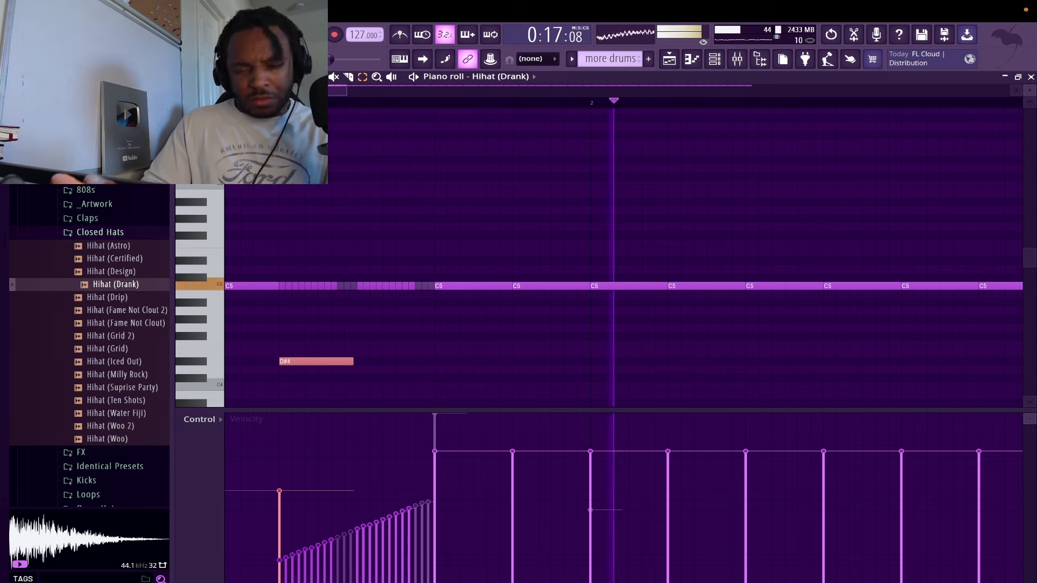
Chop the D#4 Hihat (Drank) note in bar 1 into six hits and slope their velocities steeply downward
{"action": "left_click", "coordinate": [209, 77]}
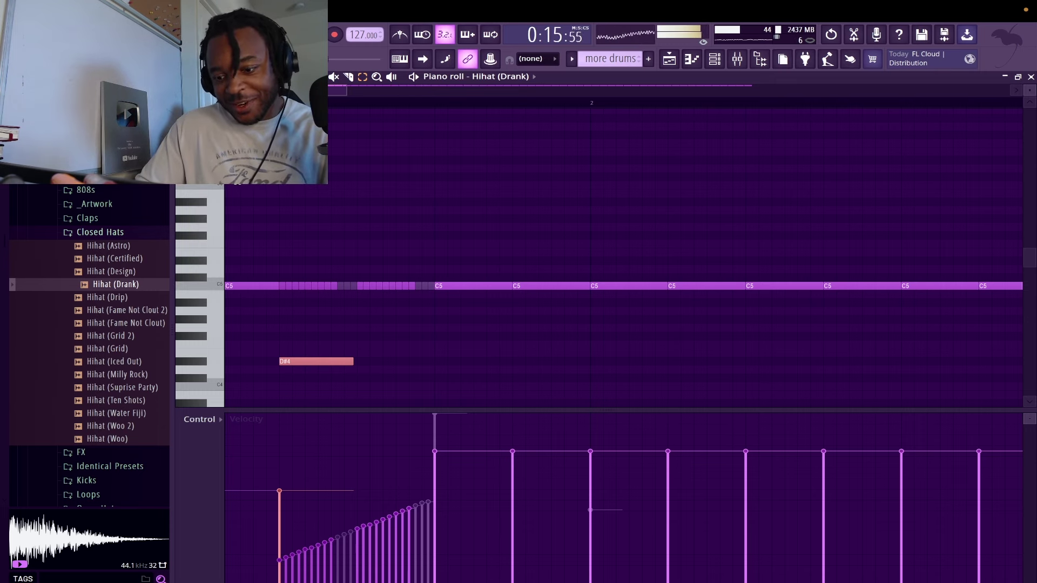
{"action": "key", "text": "super+u"}
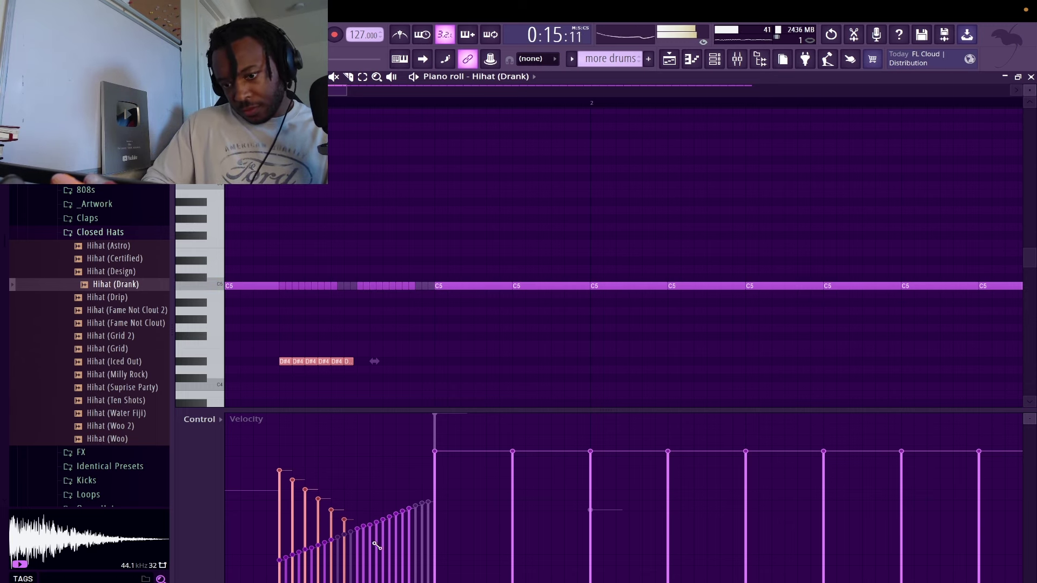
{"action": "left_click_drag", "start_coordinate": [376, 545], "coordinate": [376, 570]}
{"action": "key", "text": "space"}
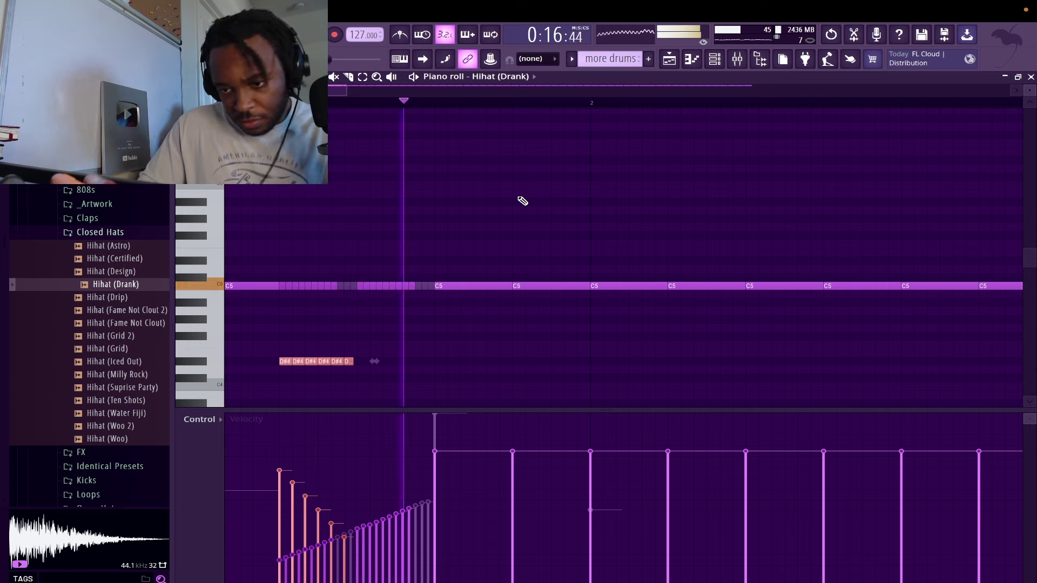
Mute the last two of the six chopped D#4 Hihat (Drank) hits in bar 1
{"action": "key", "text": "space"}
{"action": "left_click", "coordinate": [348, 364]}
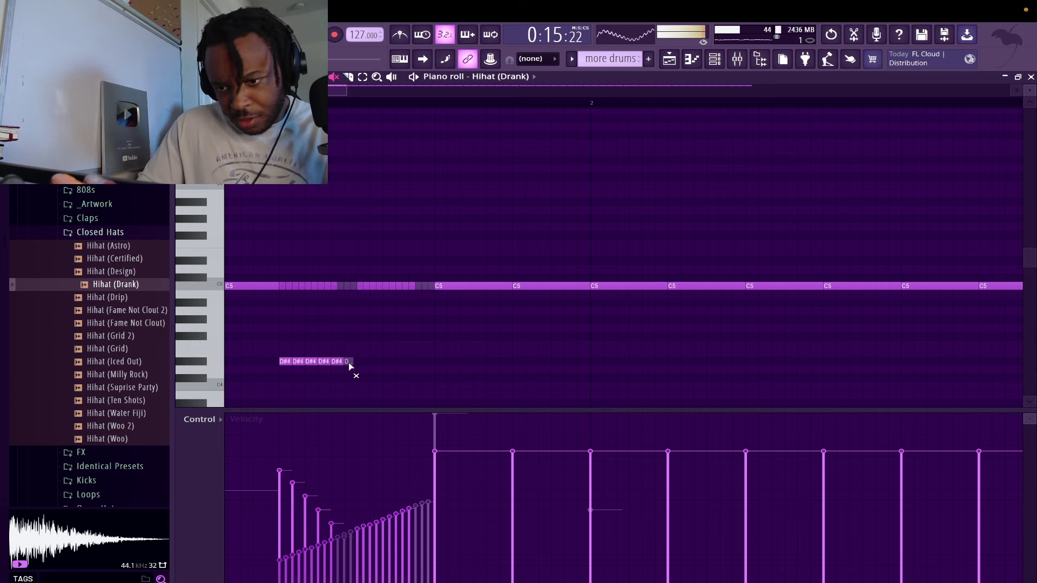
{"action": "left_click", "coordinate": [341, 365]}
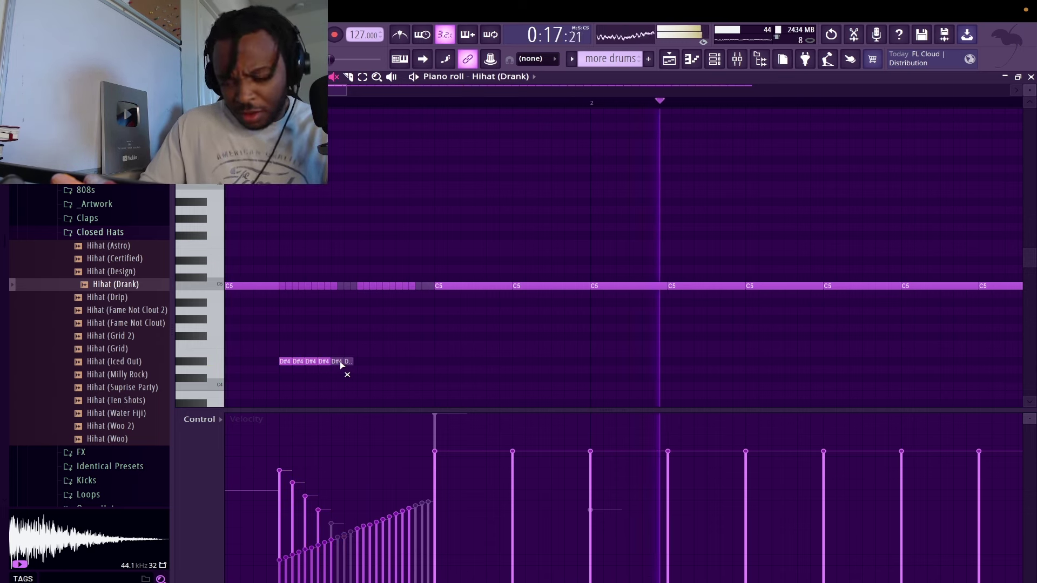
{"action": "key", "text": "space"}
Add D4 Hihat (Drank) notes on the second and sixth eighth-note steps of bar 2
{"action": "key", "text": "p"}
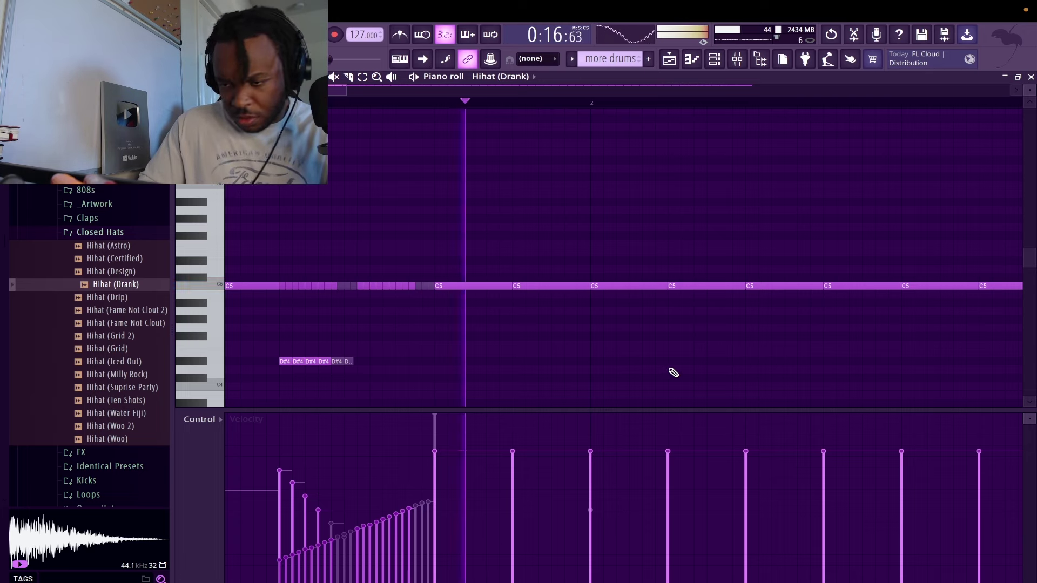
{"action": "left_click", "coordinate": [673, 371]}
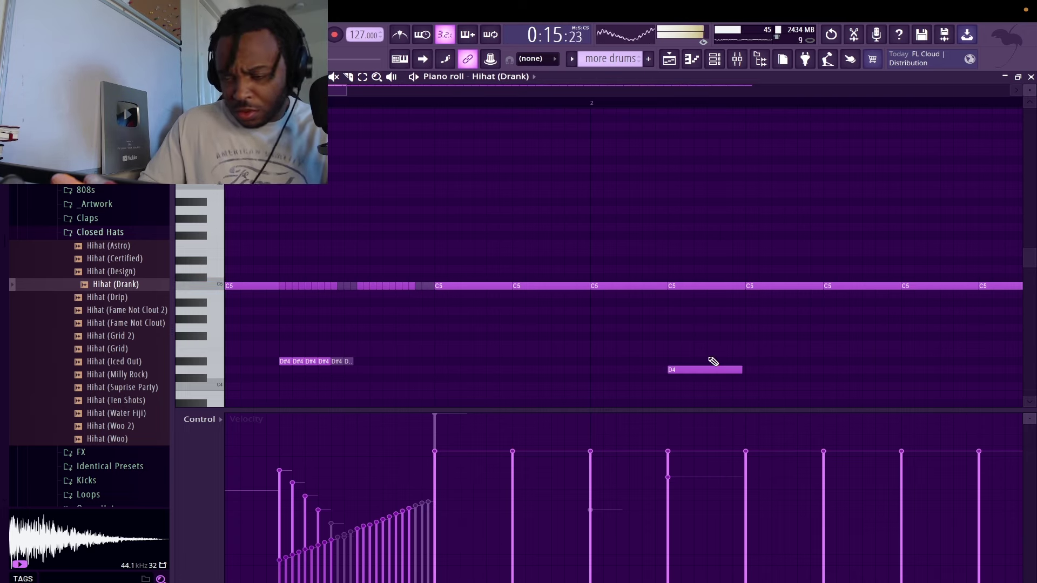
{"action": "scroll", "coordinate": [713, 362], "scroll_direction": "down", "scroll_amount": 1}
{"action": "scroll", "coordinate": [752, 363], "scroll_direction": "down", "scroll_amount": 2}
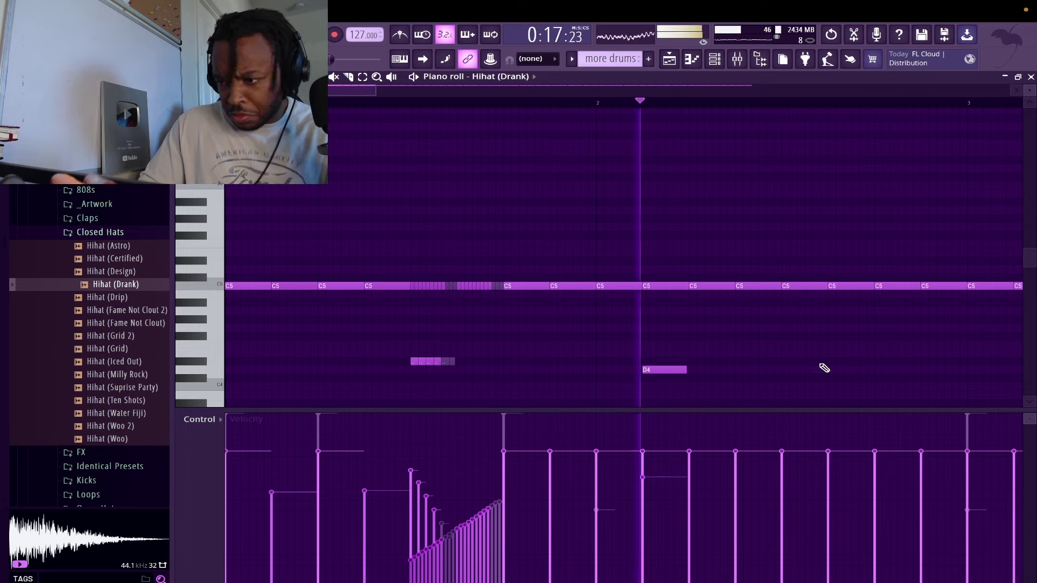
{"action": "left_click", "coordinate": [829, 369]}
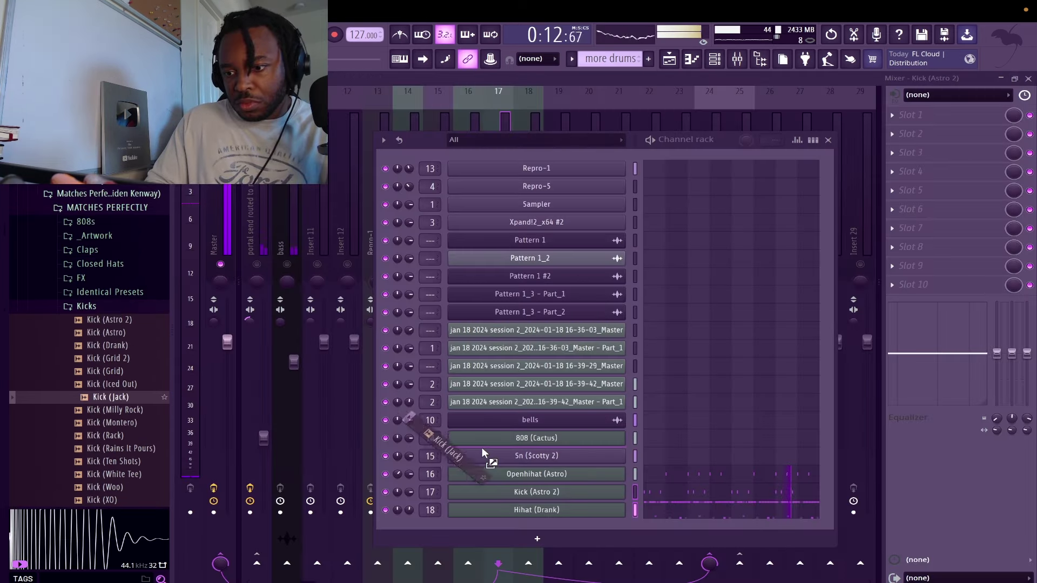
Replace the Kick (Astro 2) channel's sample with Kick (Jack) and lower the kick's mixer fader
{"action": "left_click_drag", "start_coordinate": [482, 447], "coordinate": [524, 492]}
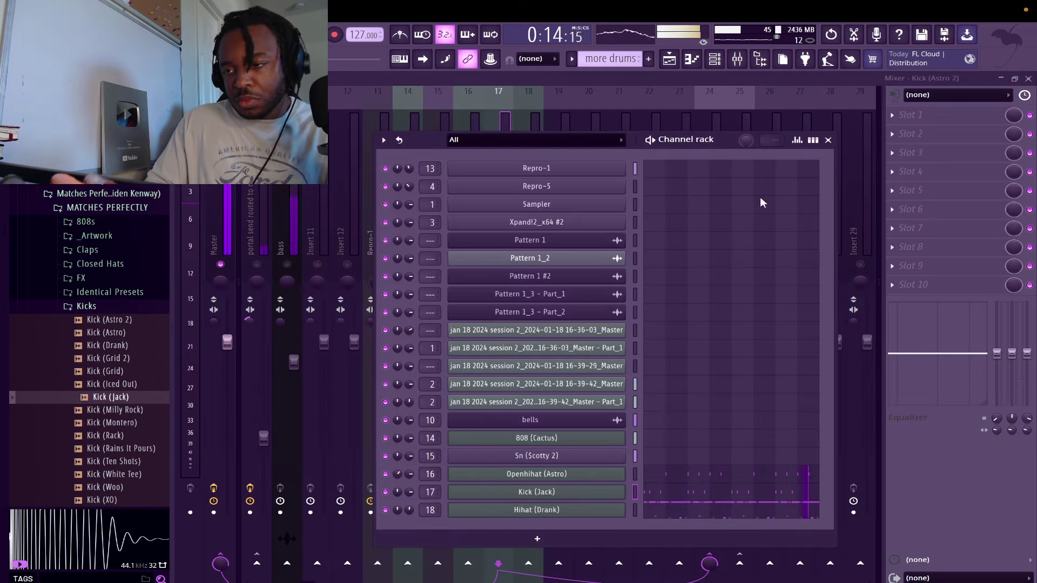
{"action": "left_click", "coordinate": [828, 140]}
{"action": "left_click_drag", "start_coordinate": [505, 355], "coordinate": [506, 432]}
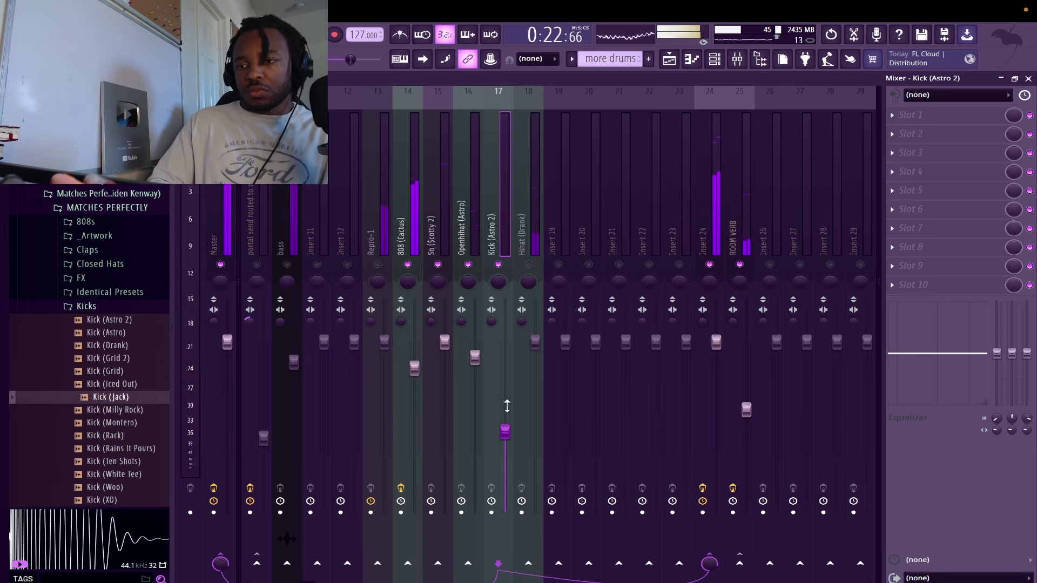
Unmute the Hihat (Drank) mixer track and lower its fader slightly
{"action": "left_click", "coordinate": [528, 264]}
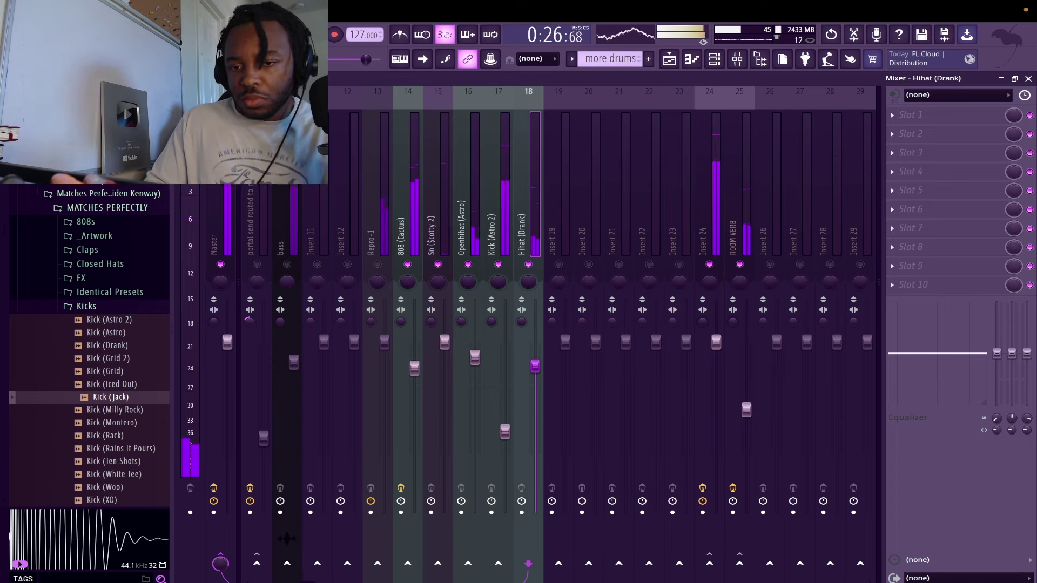
{"action": "left_click_drag", "start_coordinate": [535, 366], "coordinate": [535, 365]}
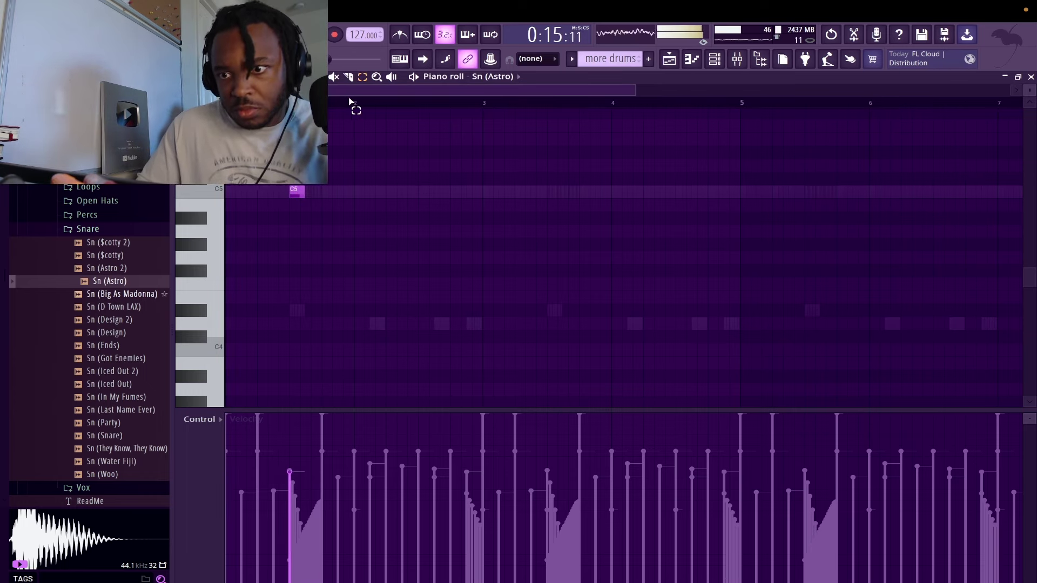
Duplicate the bar 1 C5 Sn (Astro) note into every bar through bar 8 and close the piano roll
{"action": "key", "text": "ctrl+b"}
{"action": "key", "text": "ctrl+b"}
{"action": "key", "text": "ctrl+b"}
{"action": "key", "text": "ctrl+b"}
{"action": "key", "text": "ctrl+b"}
{"action": "key", "text": "ctrl+b"}
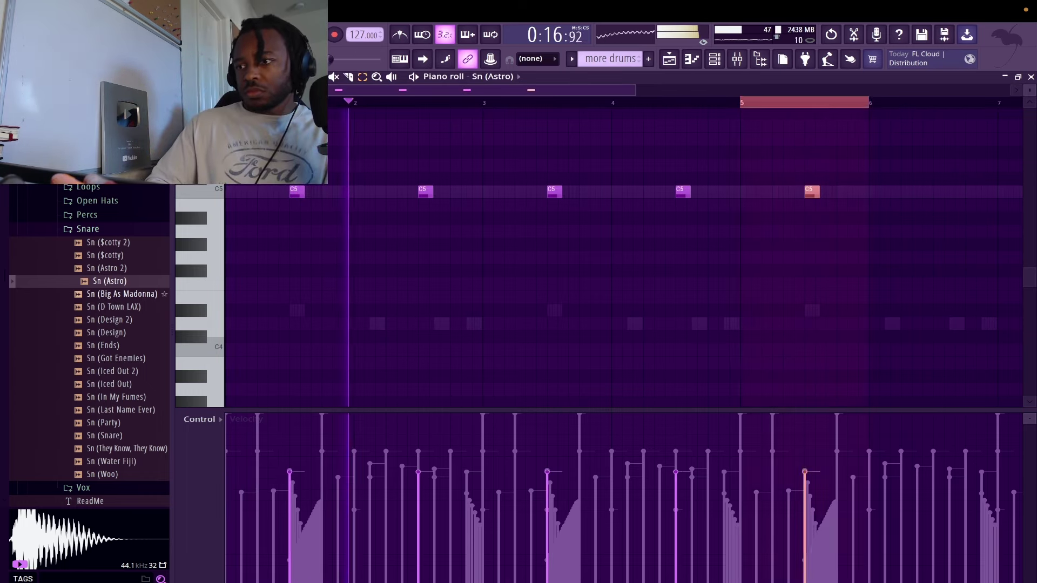
{"action": "key", "text": "ctrl+b"}
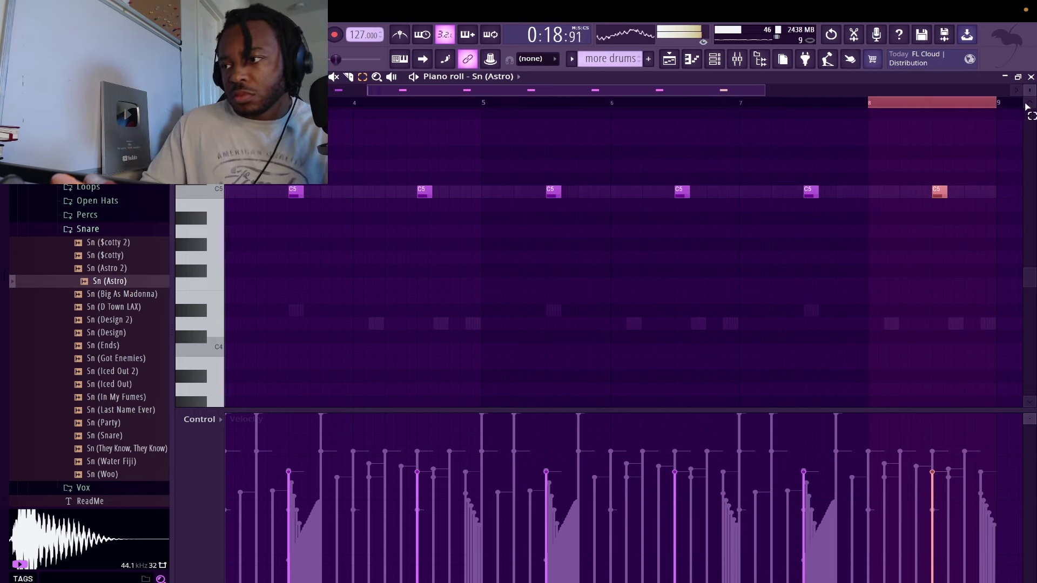
{"action": "left_click", "coordinate": [1031, 77]}
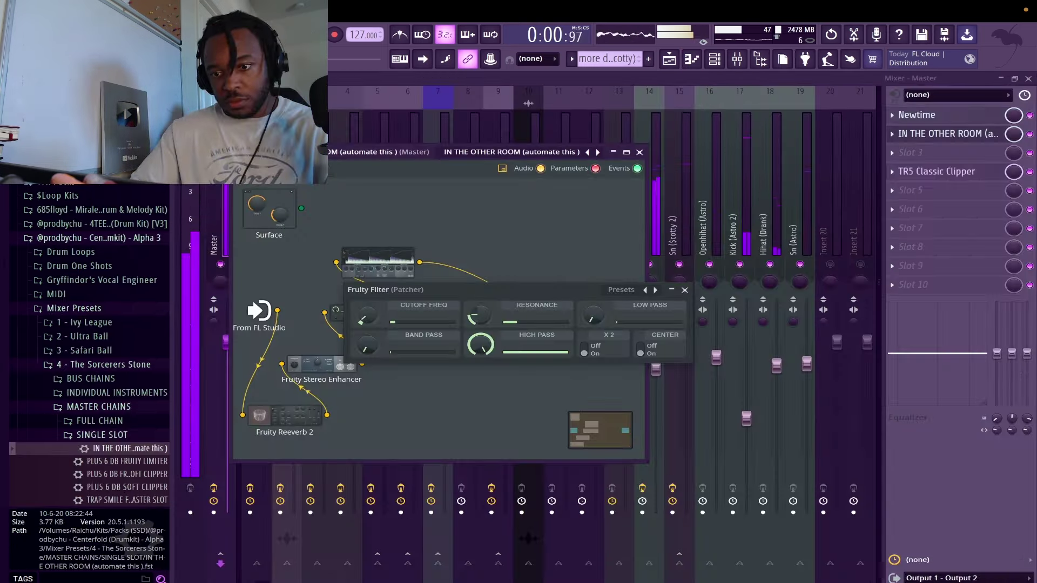
Close the Fruity Filter editor and open Fruity Reeverb 2 inside the master's IN THE OTHER ROOM effect to examine its settings
{"action": "left_click", "coordinate": [684, 290]}
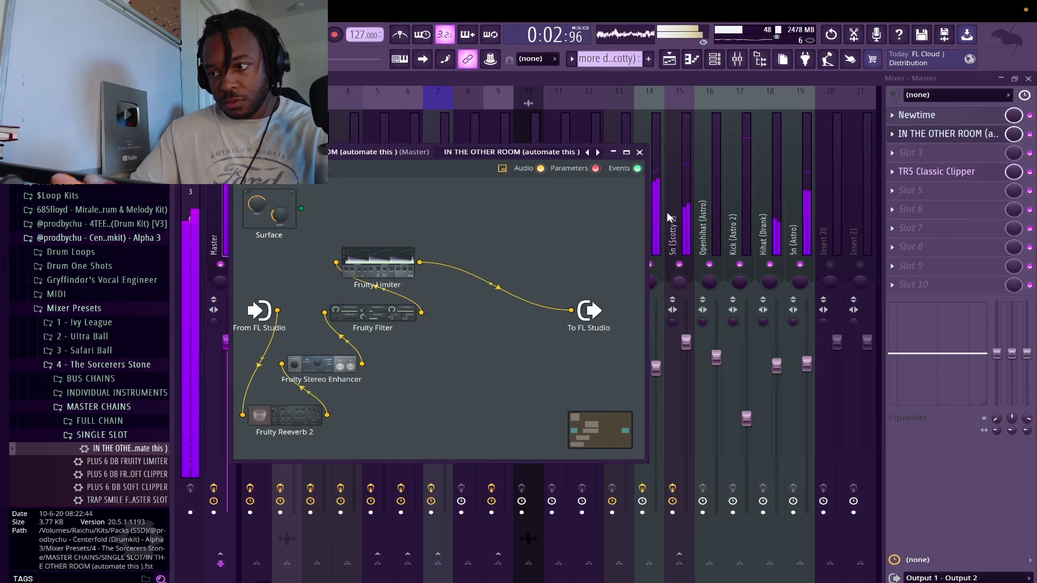
{"action": "left_click", "coordinate": [640, 152]}
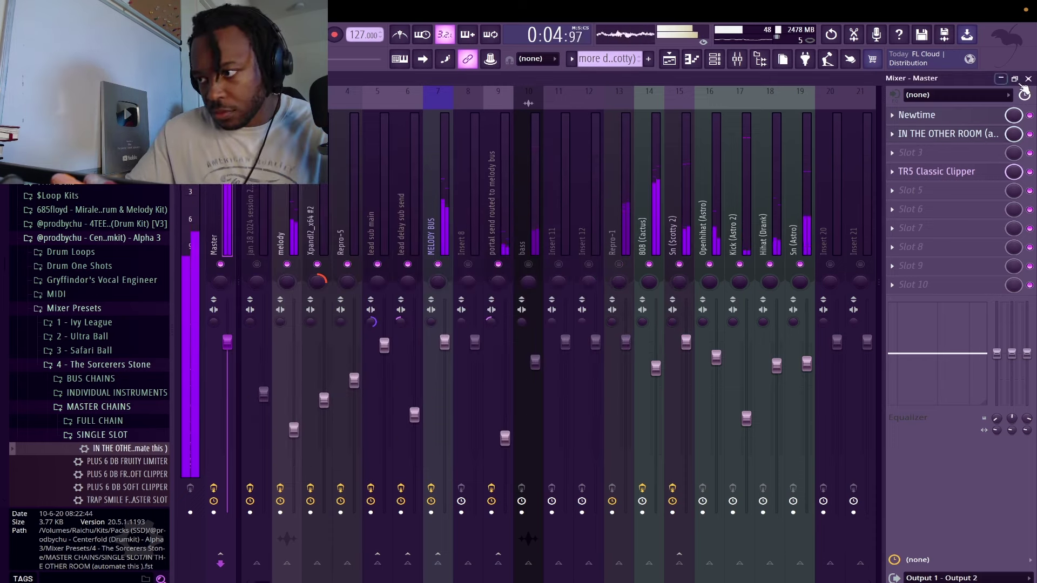
{"action": "left_click", "coordinate": [950, 135]}
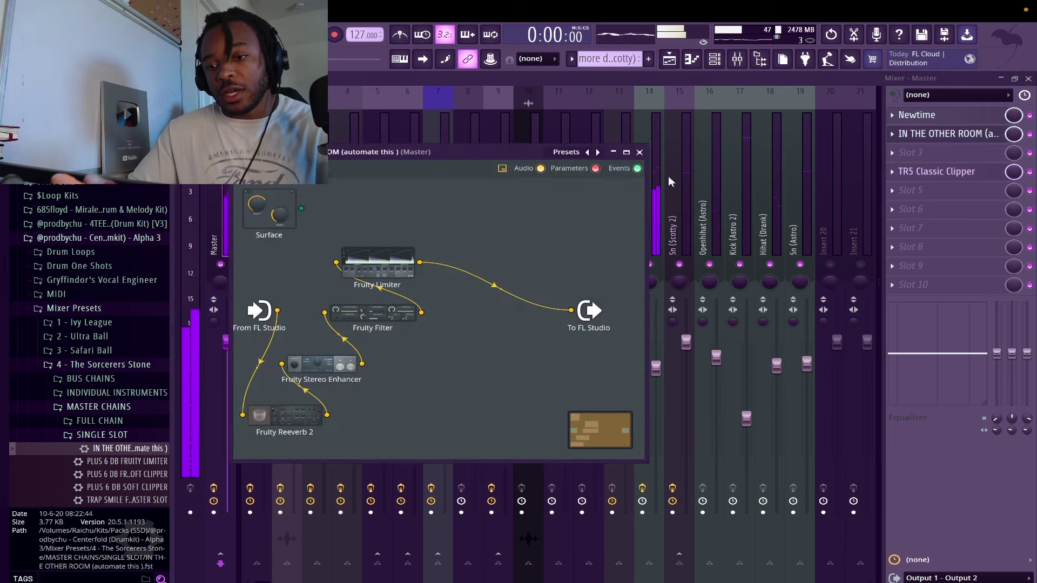
{"action": "left_click", "coordinate": [288, 419]}
{"action": "left_click_drag", "start_coordinate": [553, 285], "coordinate": [569, 201]}
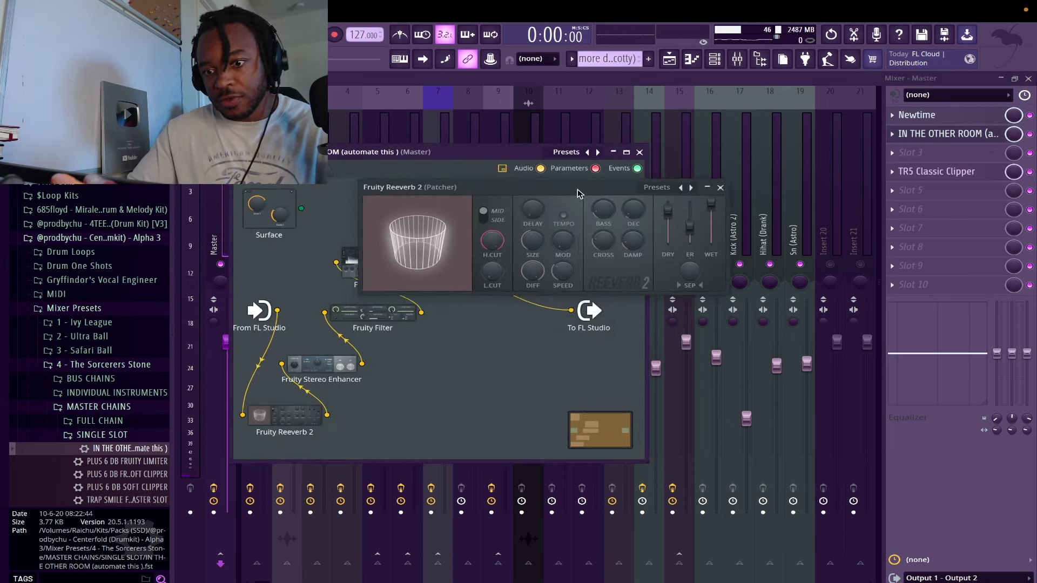
{"action": "left_click_drag", "start_coordinate": [498, 194], "coordinate": [483, 211]}
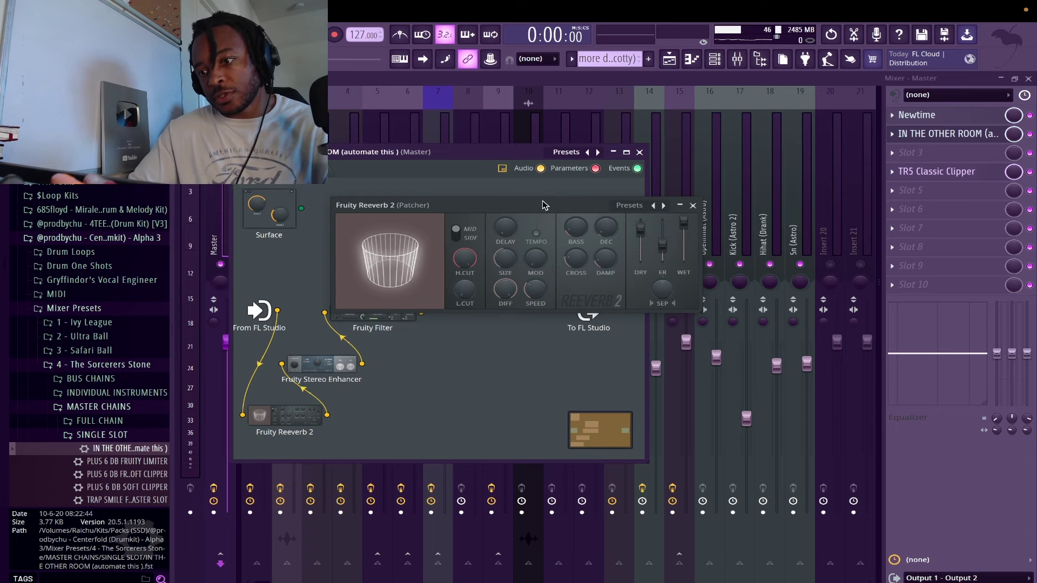
{"action": "mouse_move", "coordinate": [544, 206]}
{"action": "left_mouse_down"}
{"action": "mouse_move", "coordinate": [562, 216]}
{"action": "mouse_move", "coordinate": [548, 203]}
{"action": "left_mouse_up"}
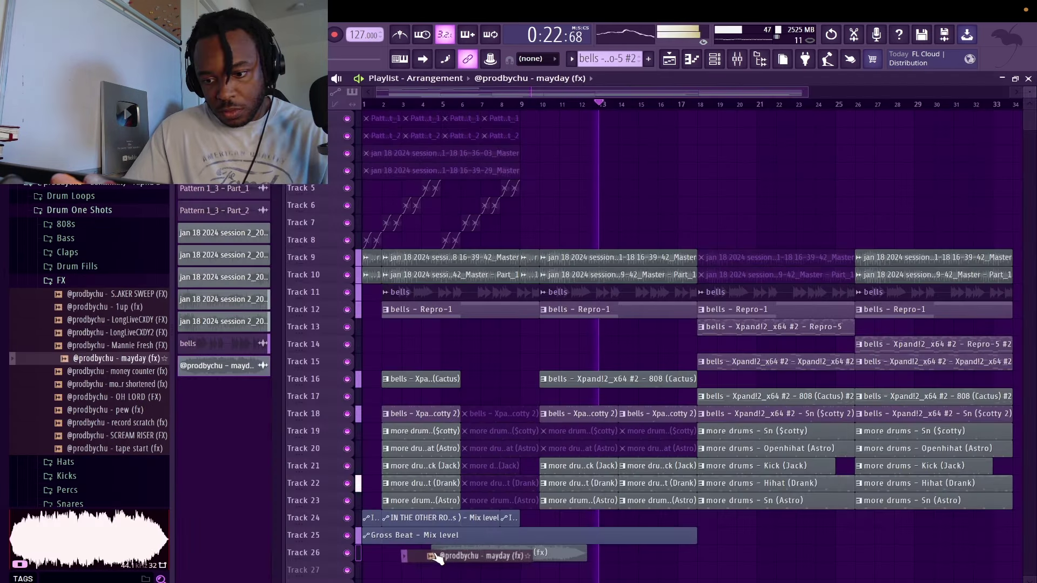
Place the mayday (fx) sample on Track 26 from bar 2, check its channel settings and restart playback
{"action": "left_click_drag", "start_coordinate": [440, 556], "coordinate": [414, 550]}
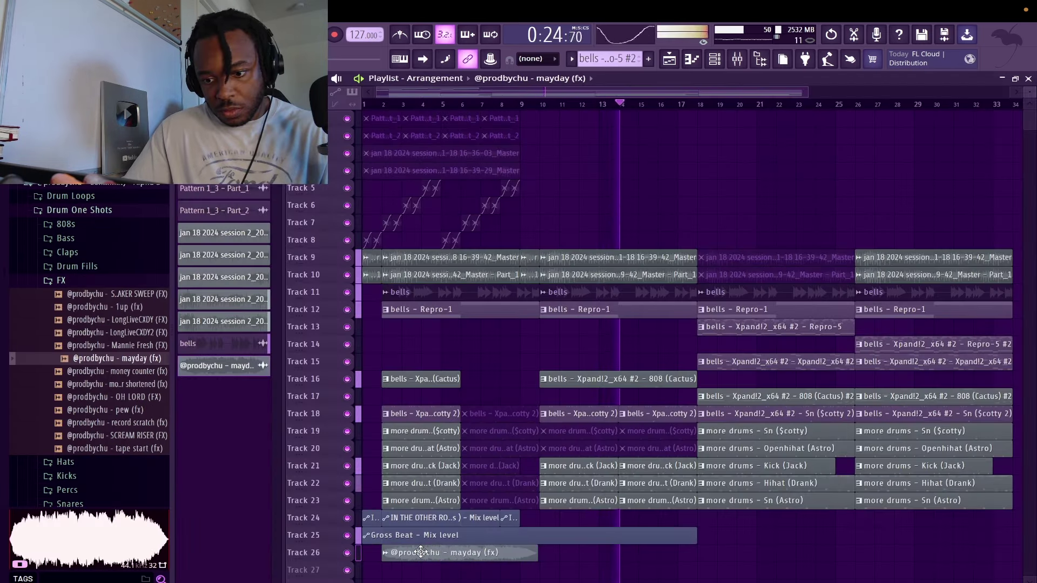
{"action": "double_click", "coordinate": [420, 551]}
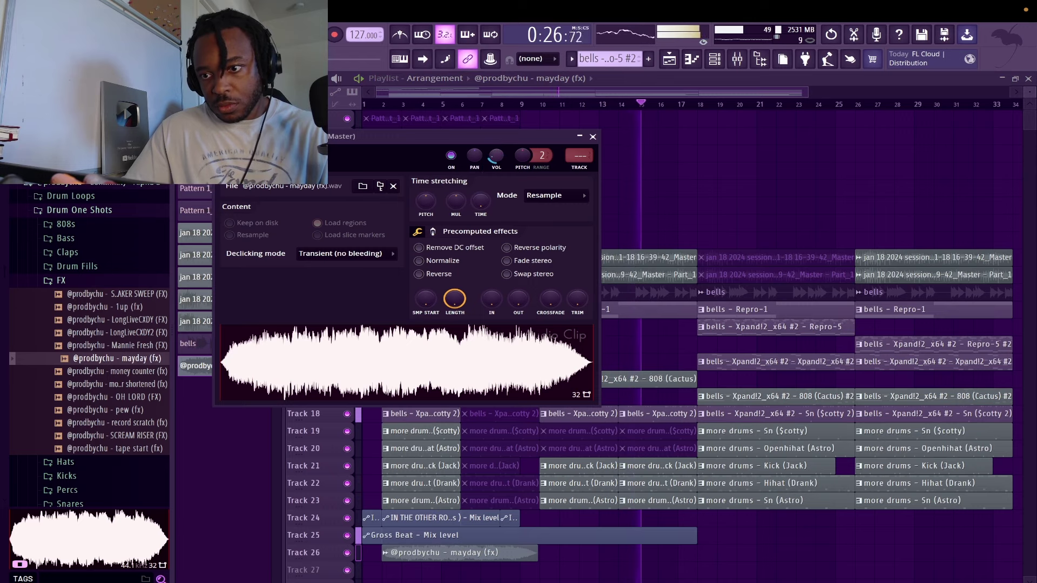
{"action": "left_click", "coordinate": [450, 552]}
{"action": "key", "text": "space"}
{"action": "key", "text": "space"}
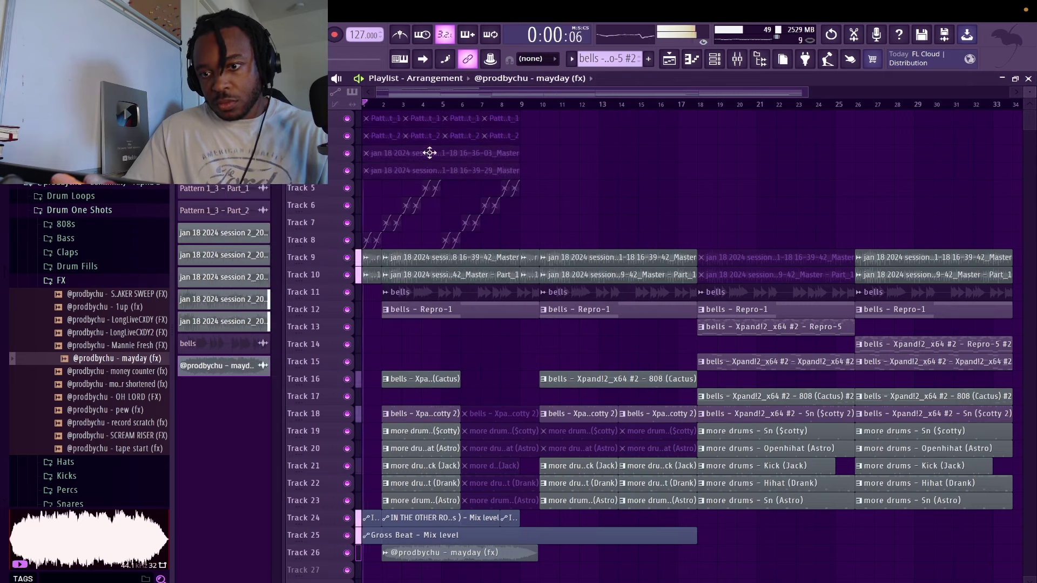
Route the mayday (fx) channel to mixer insert 21 and lower its fader
{"action": "left_click", "coordinate": [737, 58]}
{"action": "left_click", "coordinate": [700, 247]}
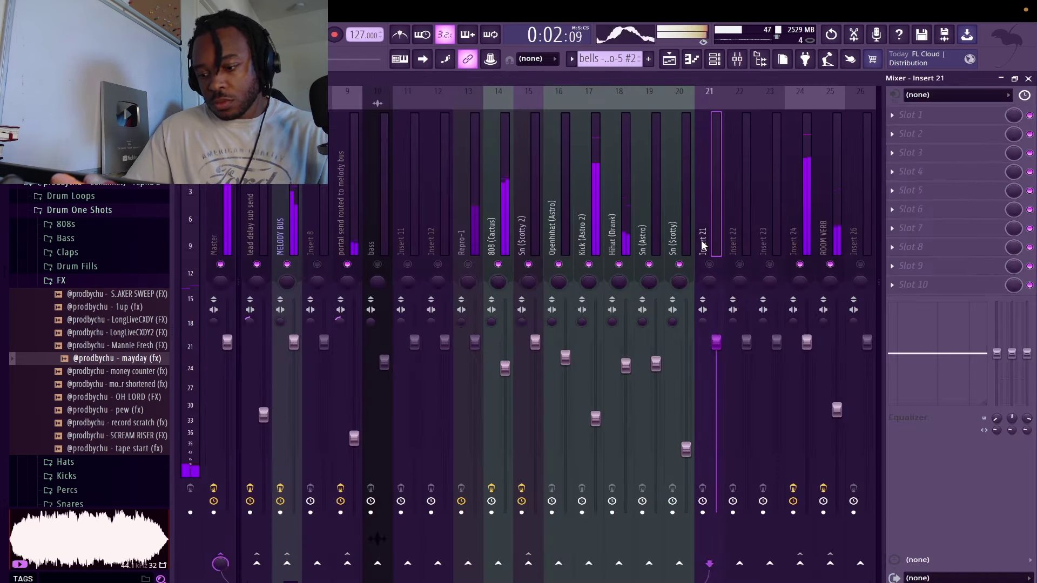
{"action": "key", "text": "ctrl+l"}
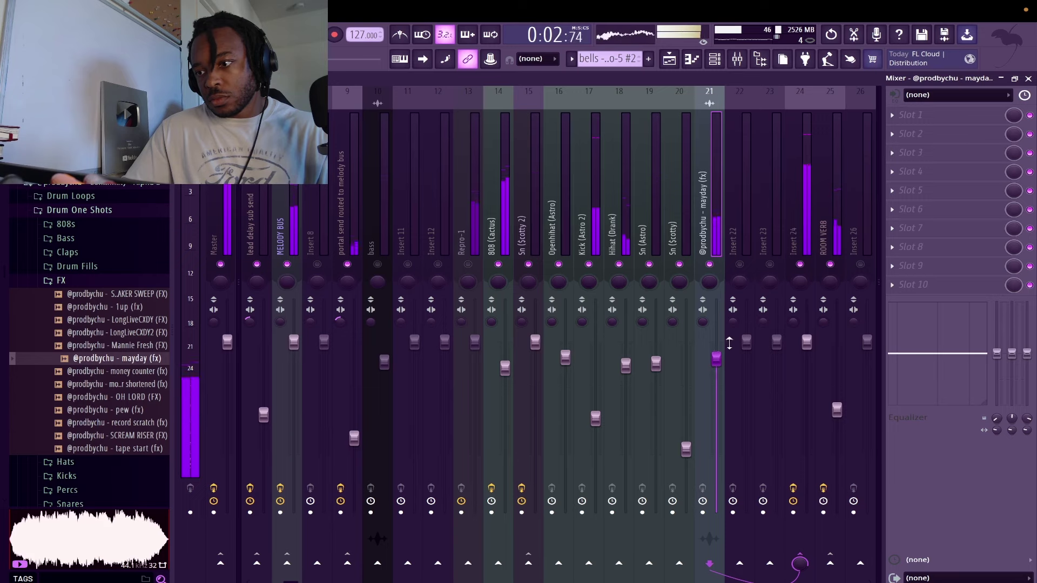
{"action": "left_click", "coordinate": [913, 133]}
{"action": "left_click", "coordinate": [590, 41]}
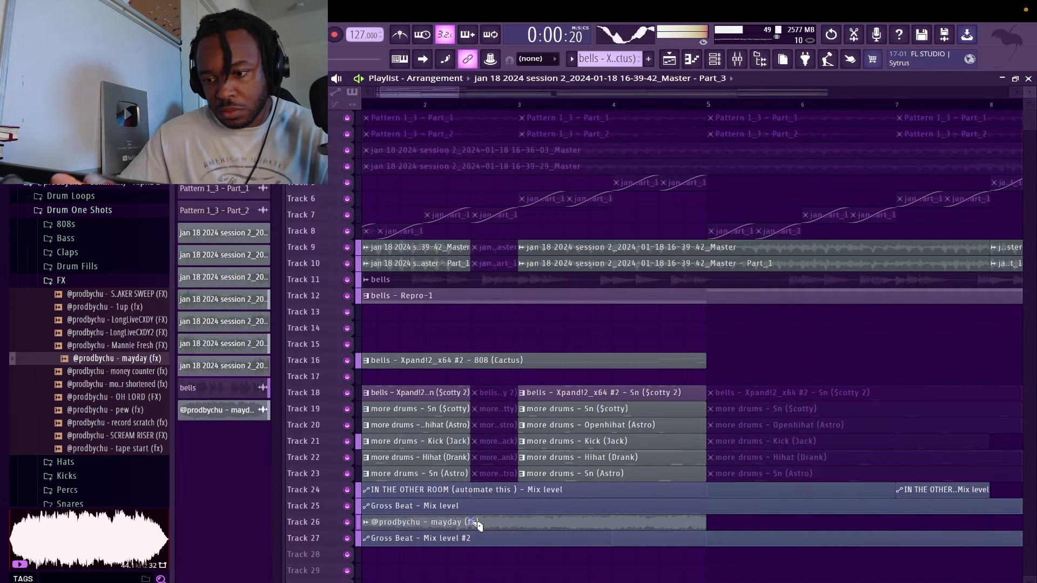
Mute the middle slice of the mayday (fx) clip just before bar 3 and return the playhead to bar 1
{"action": "left_click", "coordinate": [502, 522]}
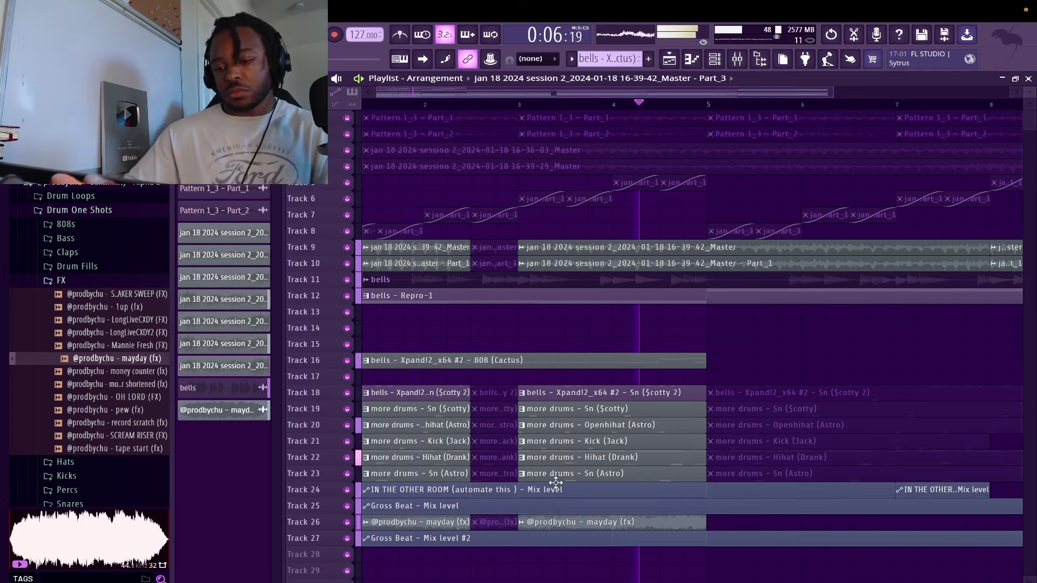
{"action": "scroll", "coordinate": [552, 483], "scroll_direction": "down", "scroll_amount": 5}
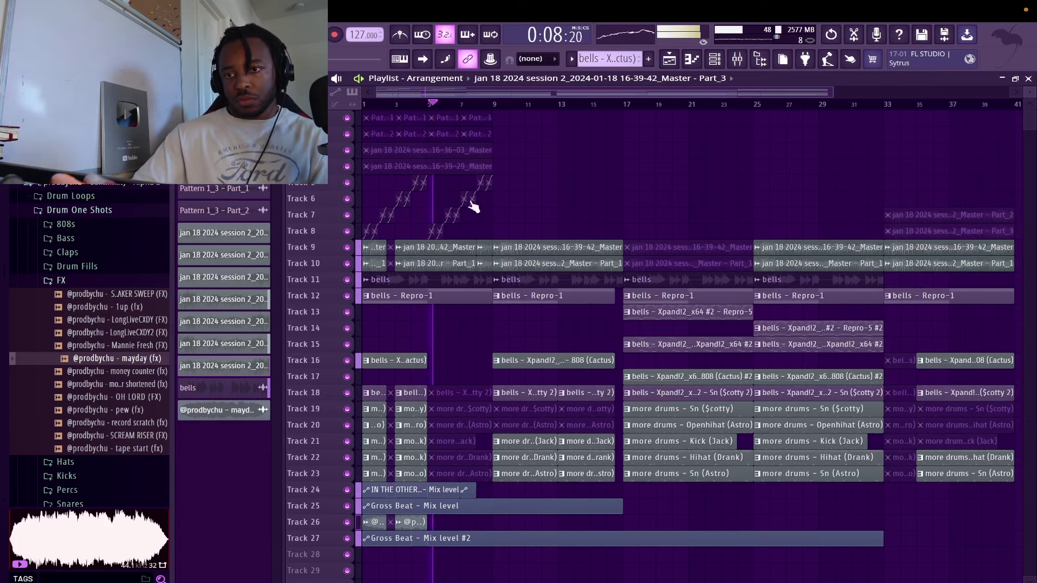
{"action": "left_click_drag", "start_coordinate": [429, 104], "coordinate": [362, 104]}
Select all clips on Tracks 7 to 27 and duplicate them so the copy starts at bar 41
{"action": "scroll", "coordinate": [358, 182], "scroll_direction": "down", "scroll_amount": 2}
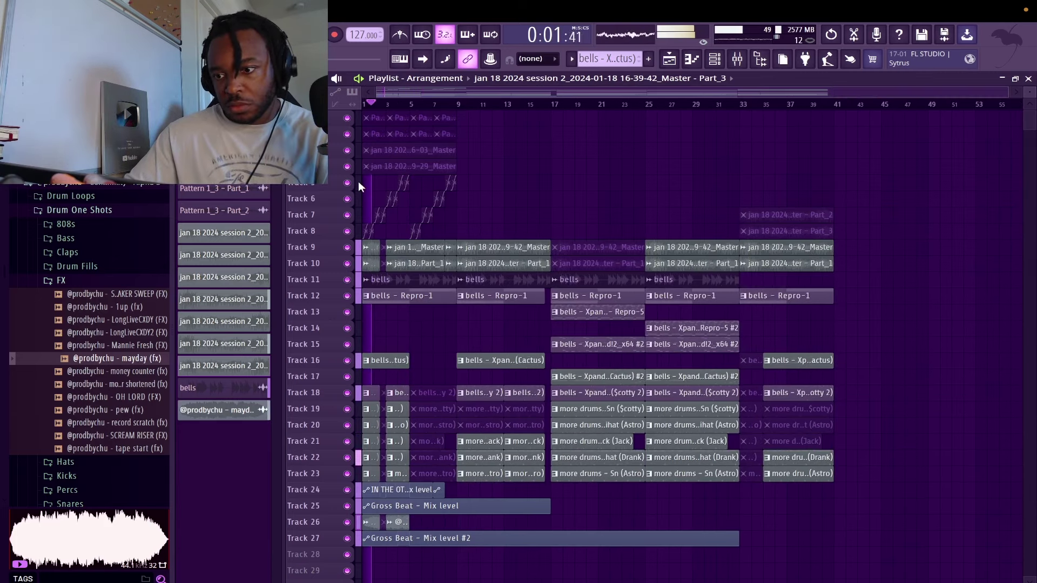
{"action": "left_click_drag", "start_coordinate": [896, 553], "coordinate": [128, 210]}
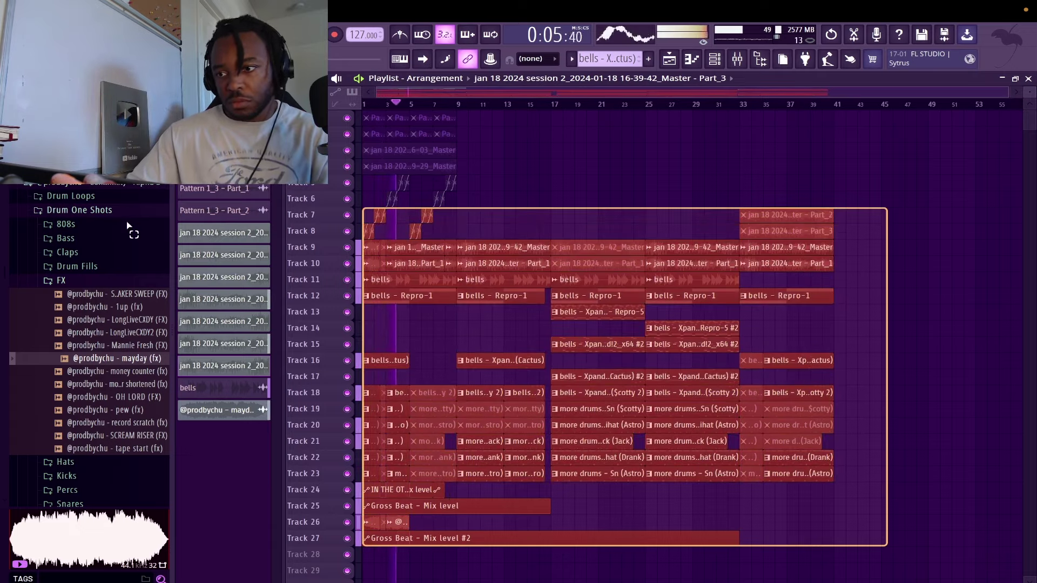
{"action": "key", "text": "ctrl+b"}
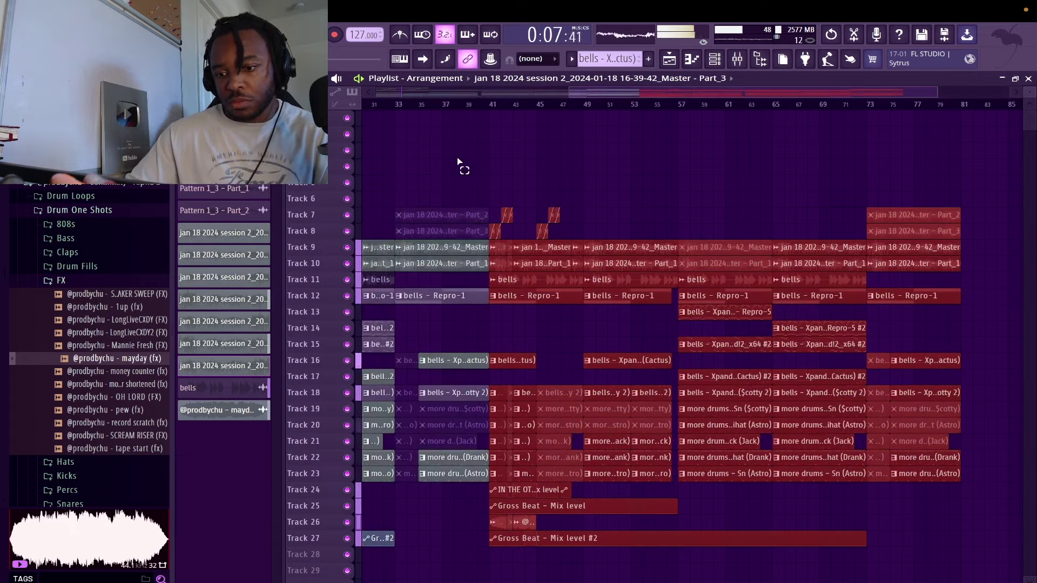
{"action": "right_click", "coordinate": [458, 163], "text": "ctrl"}
{"action": "right_click", "coordinate": [458, 162], "text": "ctrl"}
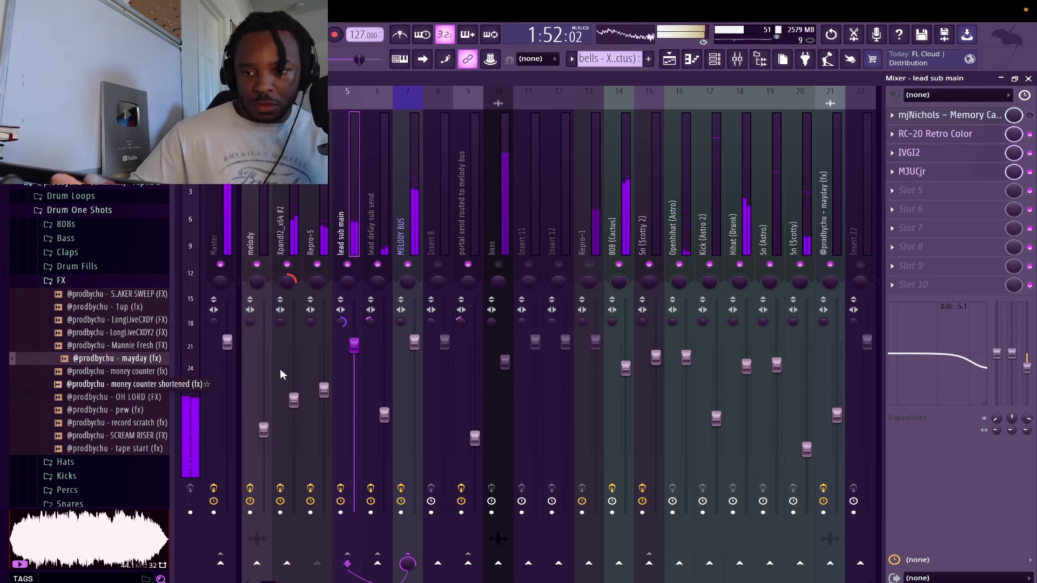
Raise the Xpand!2_x64 #2 and Repro-5 mixer faders slightly and close the mixer
{"action": "left_click", "coordinate": [294, 397]}
{"action": "left_click", "coordinate": [325, 390]}
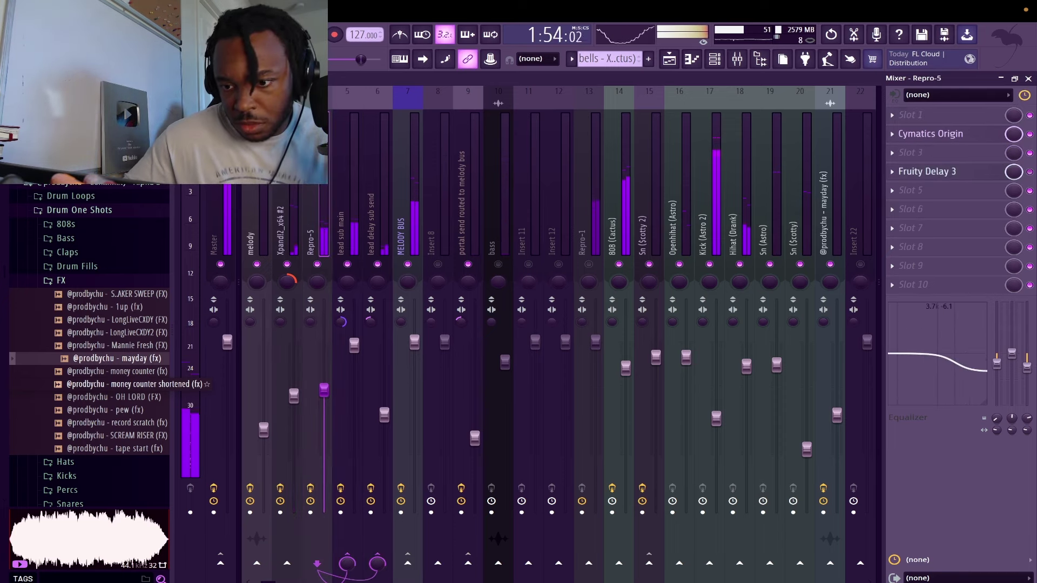
{"action": "left_click_drag", "start_coordinate": [324, 384], "coordinate": [324, 385]}
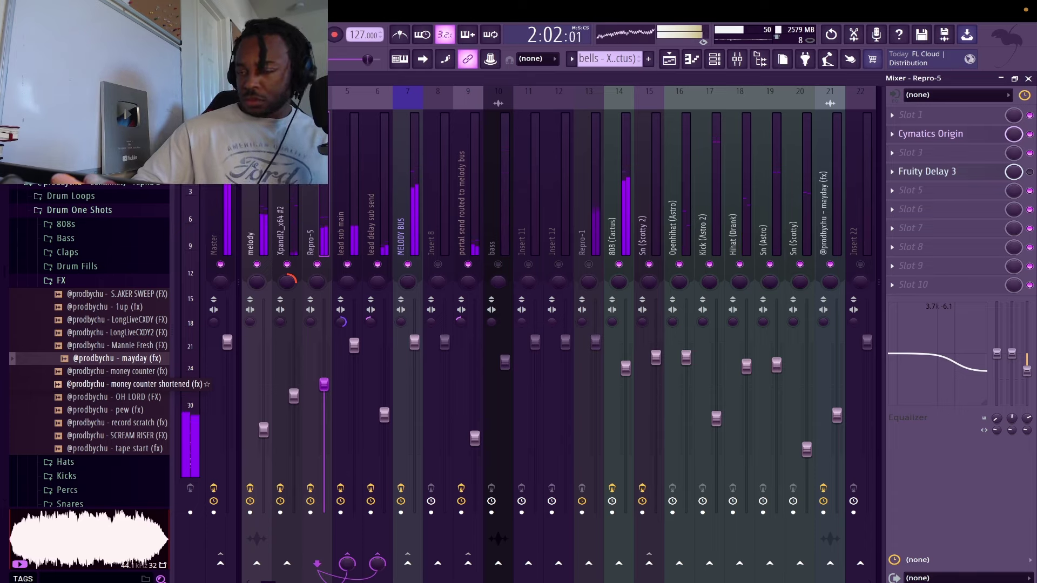
{"action": "left_click", "coordinate": [1029, 79]}
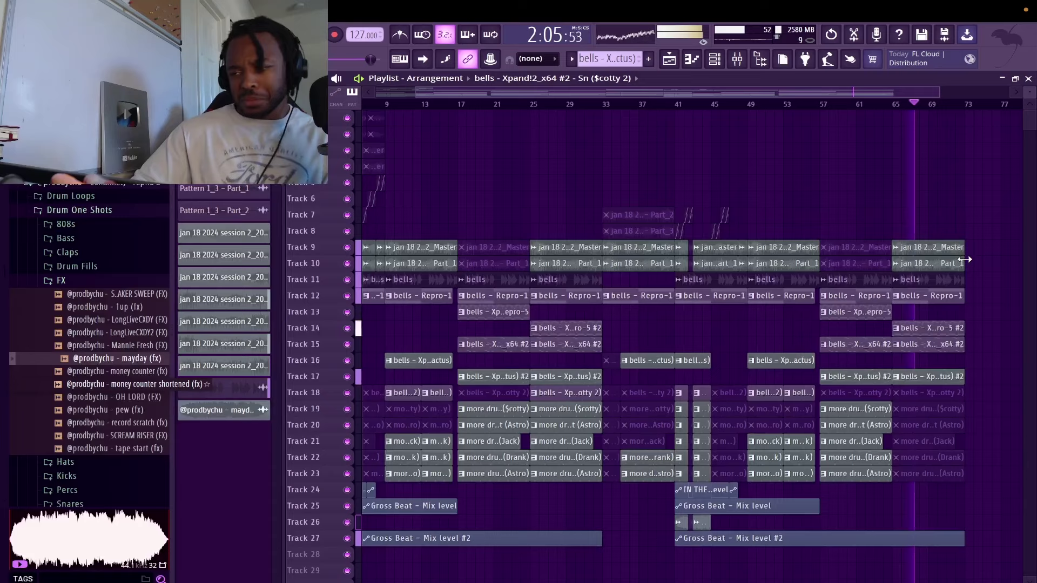
{"action": "mouse_move", "coordinate": [965, 259]}
{"action": "left_mouse_down"}
{"action": "mouse_move", "coordinate": [985, 258]}
{"action": "mouse_move", "coordinate": [965, 262]}
{"action": "left_mouse_up"}
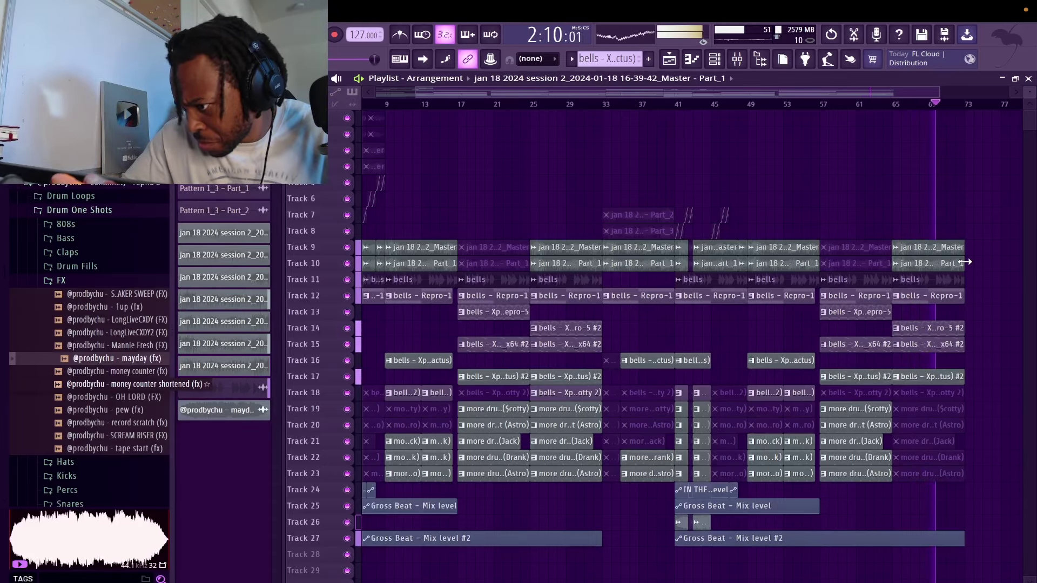
Extend the last clip on Track 14 past the end of the arrangement to bar 75
{"action": "left_click_drag", "start_coordinate": [964, 327], "coordinate": [989, 332]}
{"action": "scroll", "coordinate": [1003, 194], "scroll_direction": "up", "scroll_amount": 3}
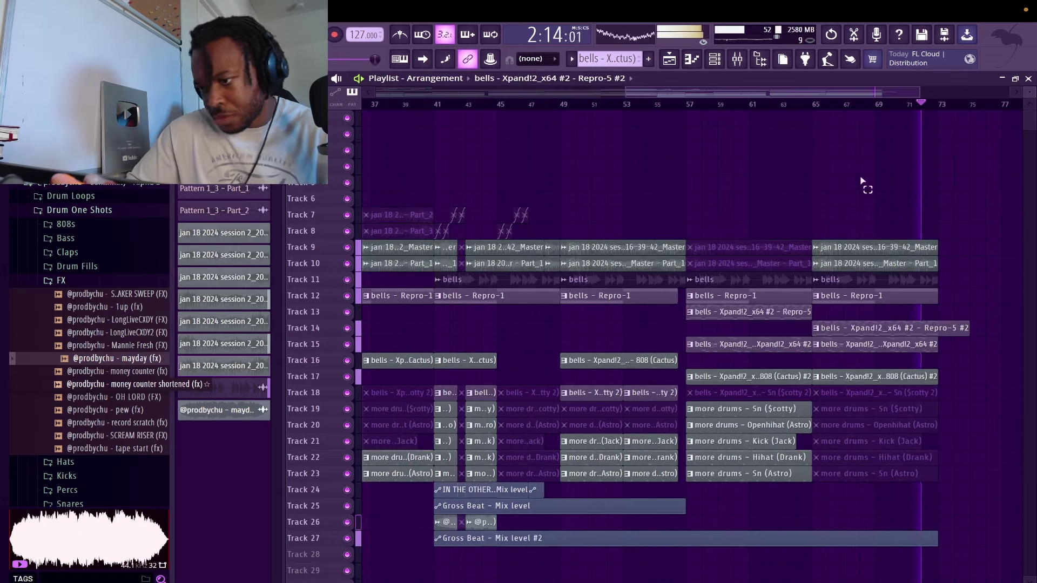
Create a volume automation clip for the Master channel spanning about bar 64 to bar 71
{"action": "left_click_drag", "start_coordinate": [798, 105], "coordinate": [914, 105]}
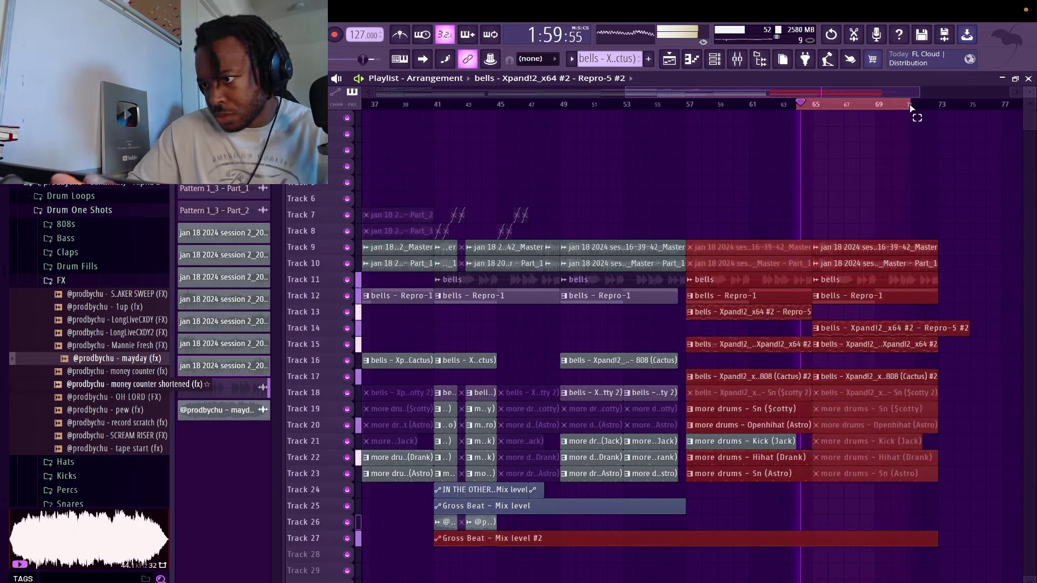
{"action": "left_click", "coordinate": [714, 60]}
{"action": "right_click", "coordinate": [229, 341]}
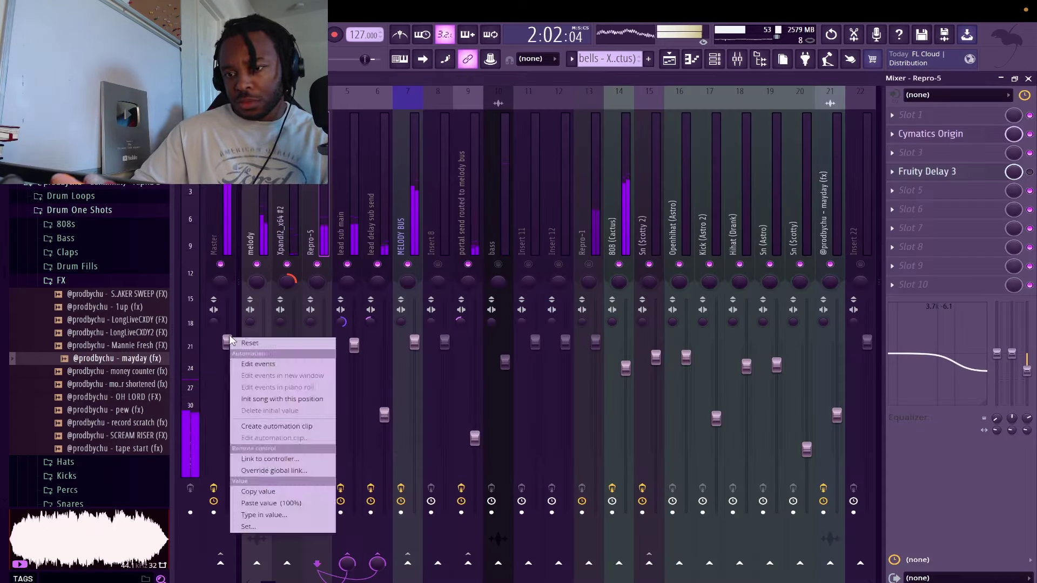
{"action": "left_click", "coordinate": [232, 341]}
{"action": "left_click", "coordinate": [1029, 79]}
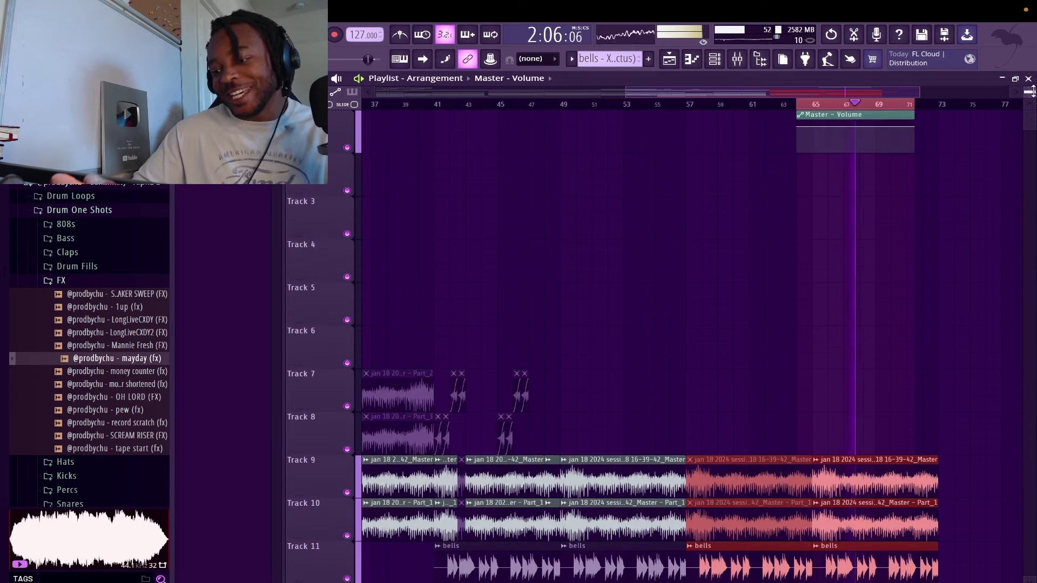
Shape the Master volume automation into a slightly curved fade-out down to zero and clear the playlist time selection
{"action": "left_click_drag", "start_coordinate": [913, 126], "coordinate": [911, 179]}
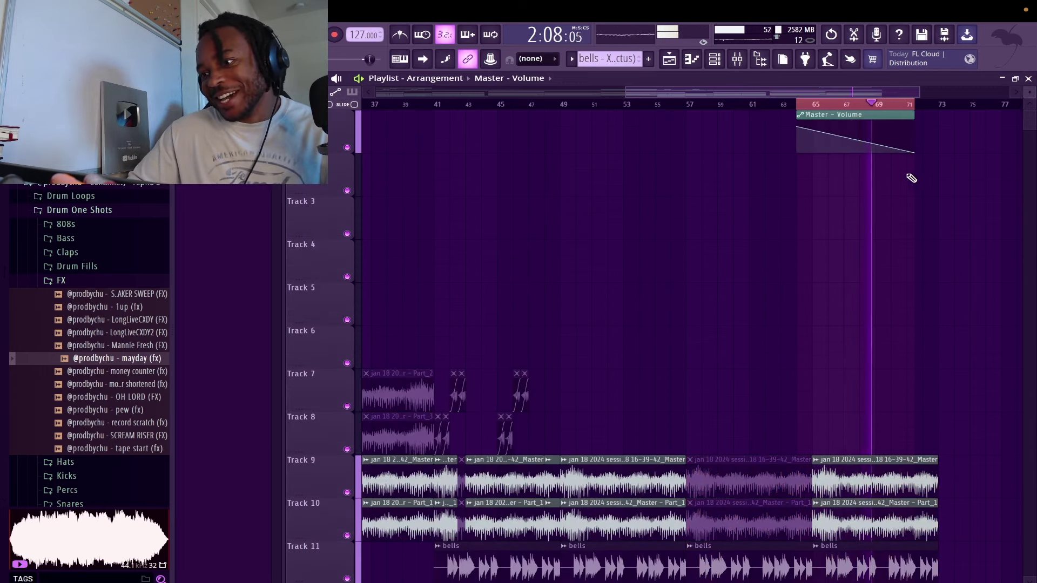
{"action": "left_click_drag", "start_coordinate": [855, 139], "coordinate": [856, 141]}
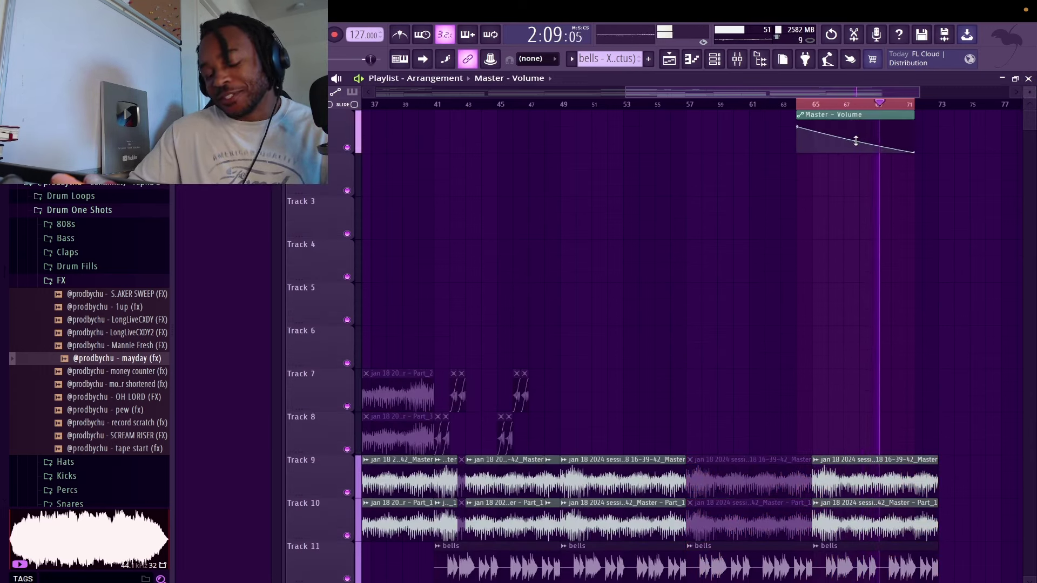
{"action": "left_click", "coordinate": [861, 106], "text": "super"}
{"action": "right_click", "coordinate": [861, 106], "text": "super"}
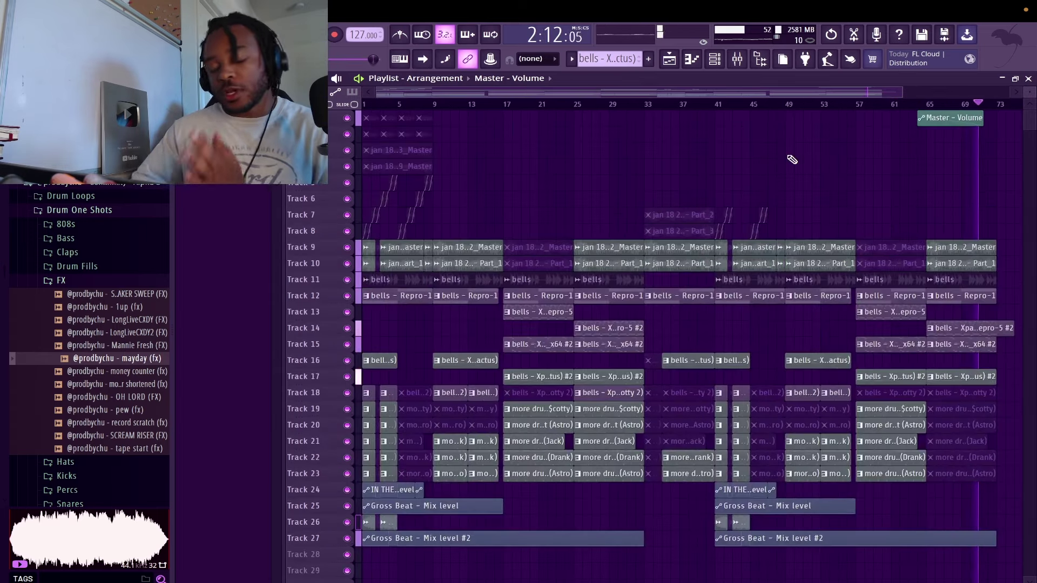